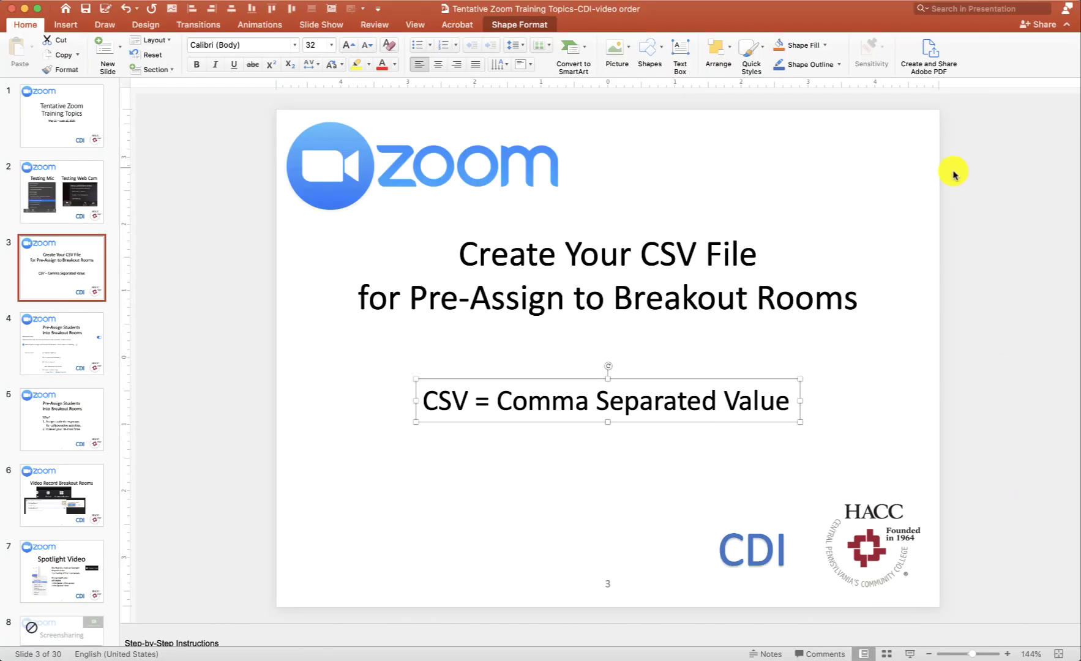
Step: Bring the myHACC portal forward and expand the Zoom Video Conferencing quick links
drag(924, 17, 937, 152)
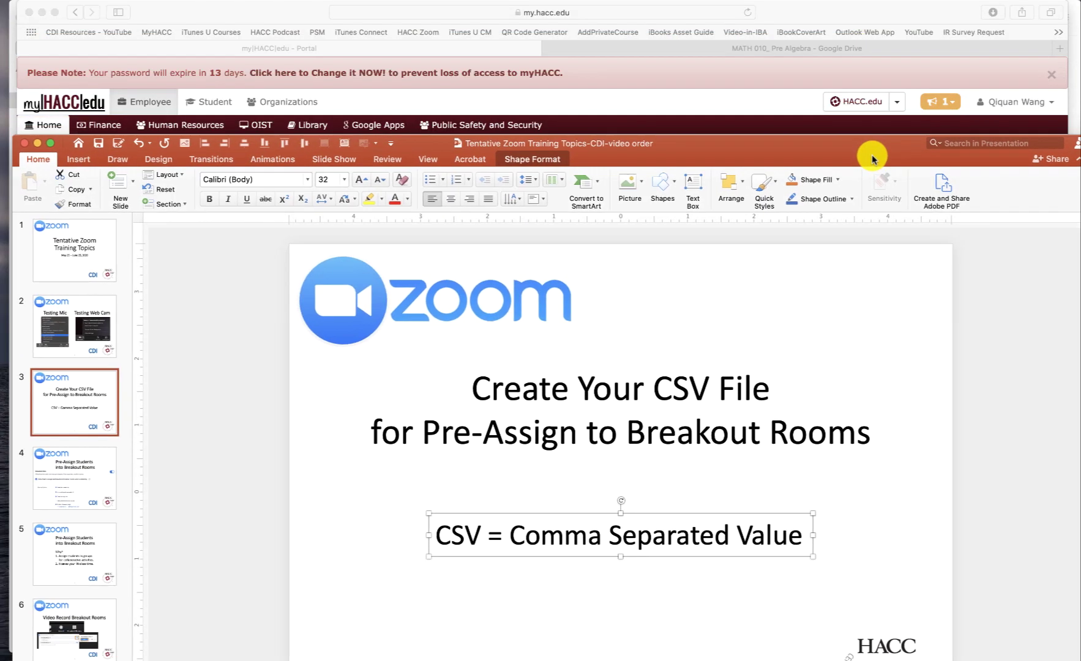
click(814, 76)
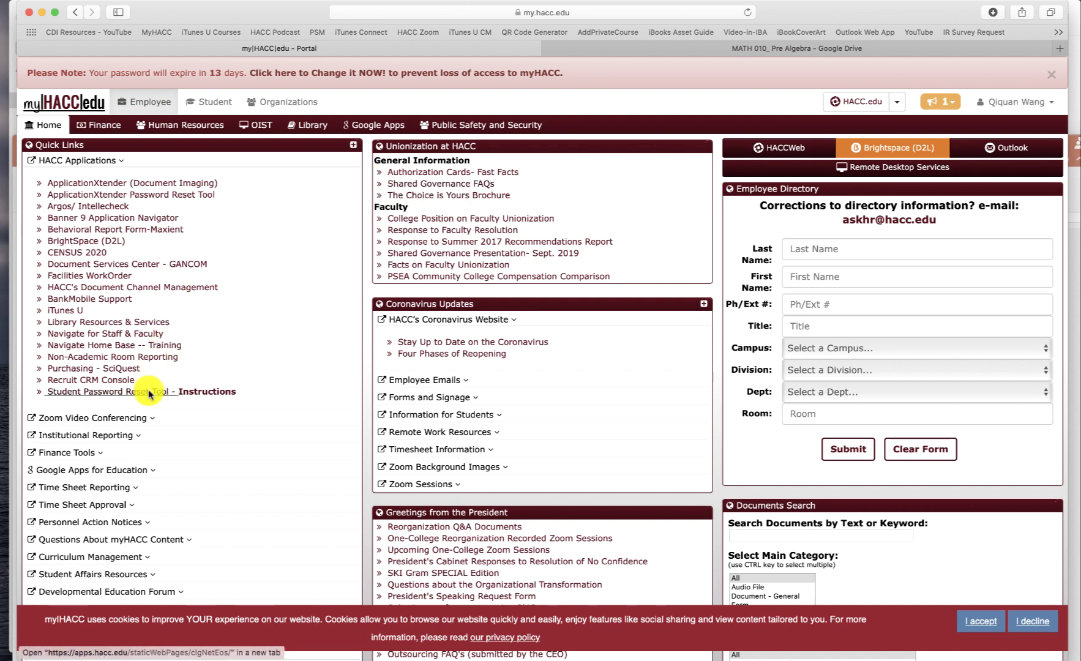
click(145, 419)
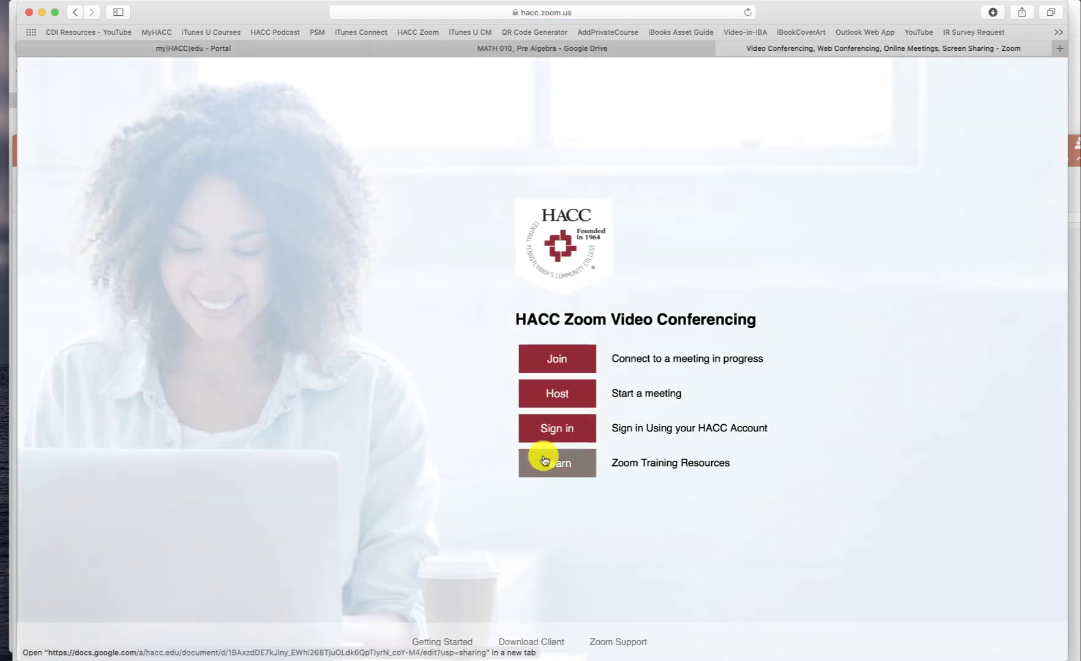
Step: Sign in to Zoom with the HACC account and open the recurring meeting My Meeting3
click(558, 431)
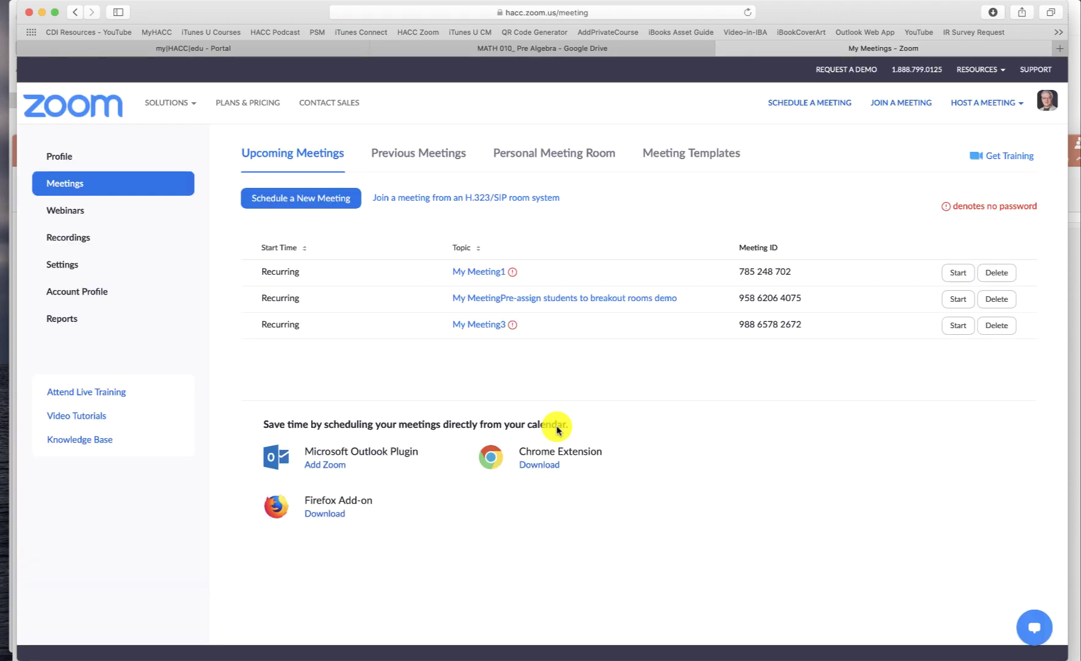
click(482, 326)
scroll(482, 326, down, 10)
scroll(481, 326, up, 1)
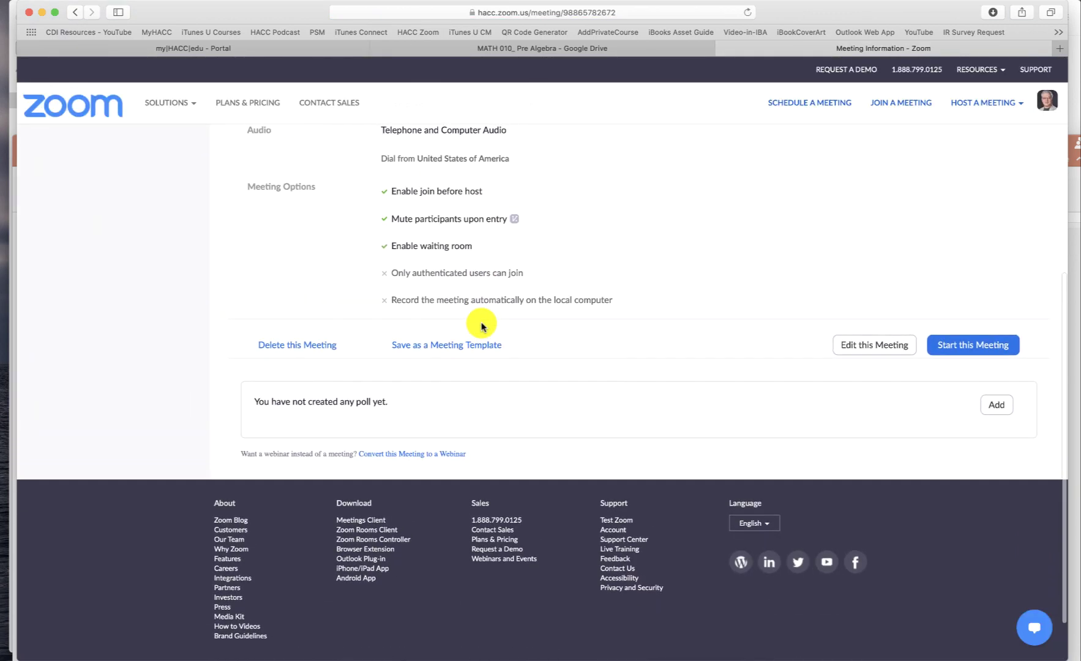
scroll(482, 326, up, 2)
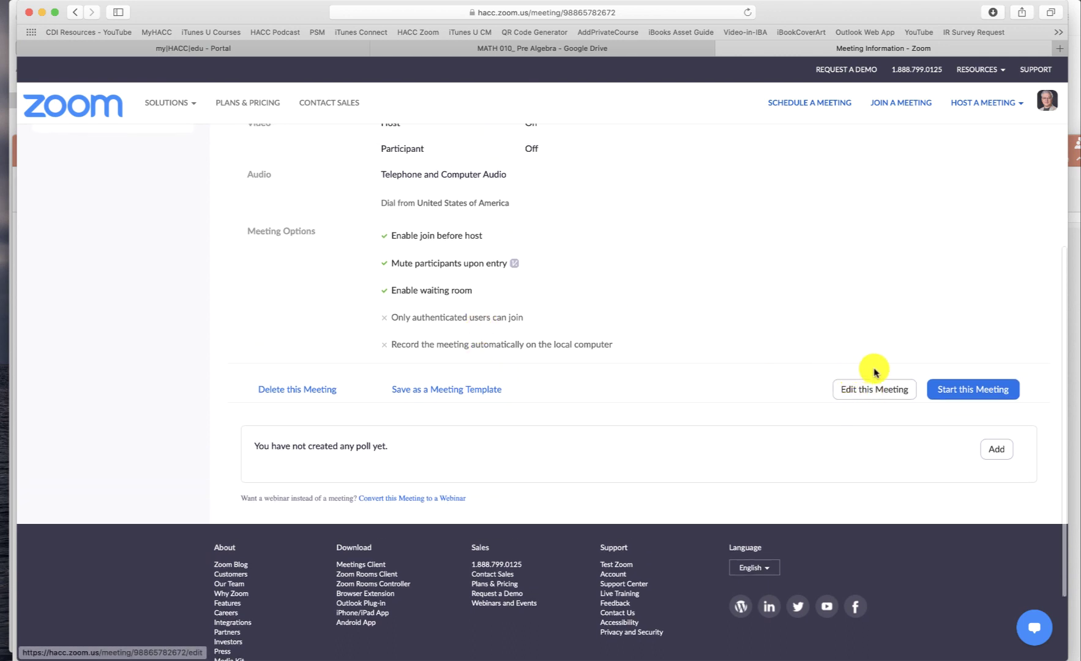
Step: Edit My Meeting3 and choose Import from CSV under Breakout Room pre-assign
click(882, 391)
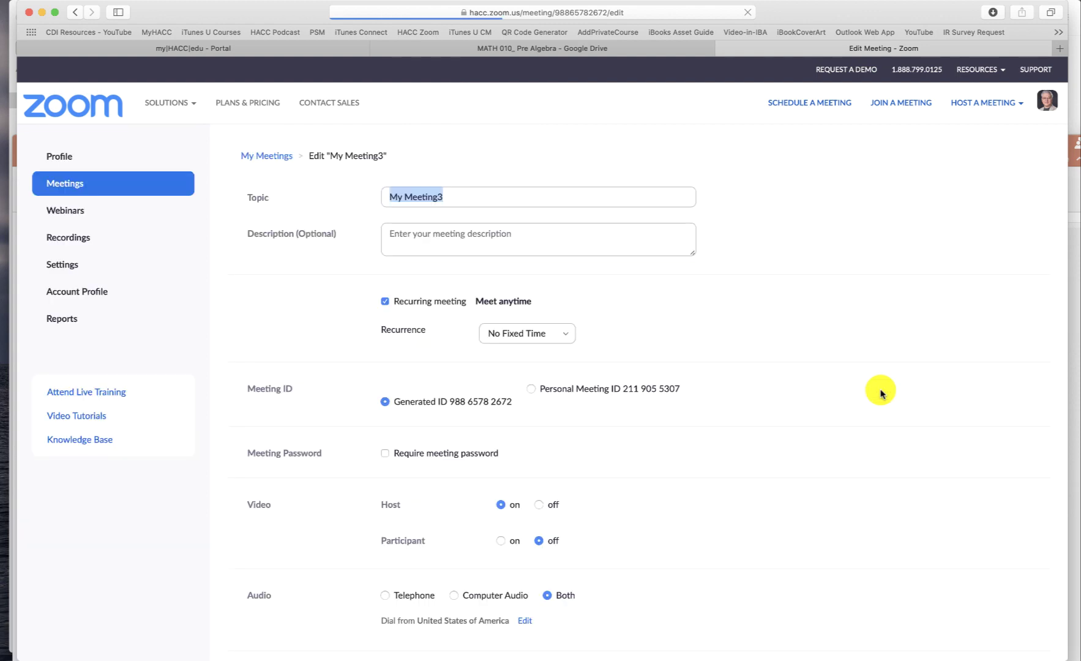
scroll(817, 404, down, 10)
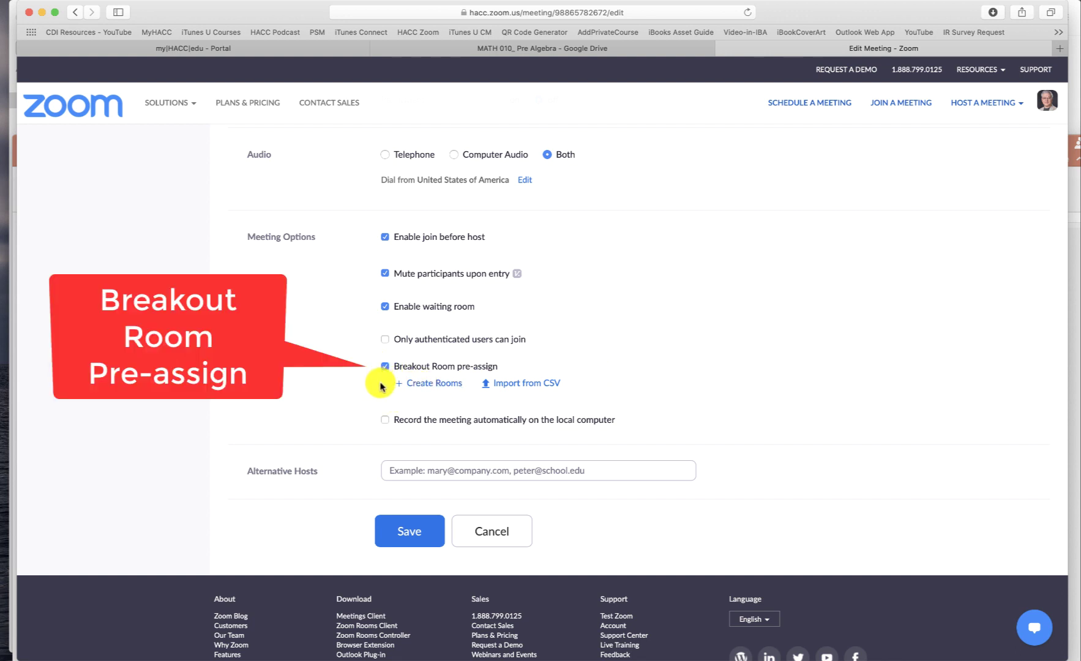
click(524, 385)
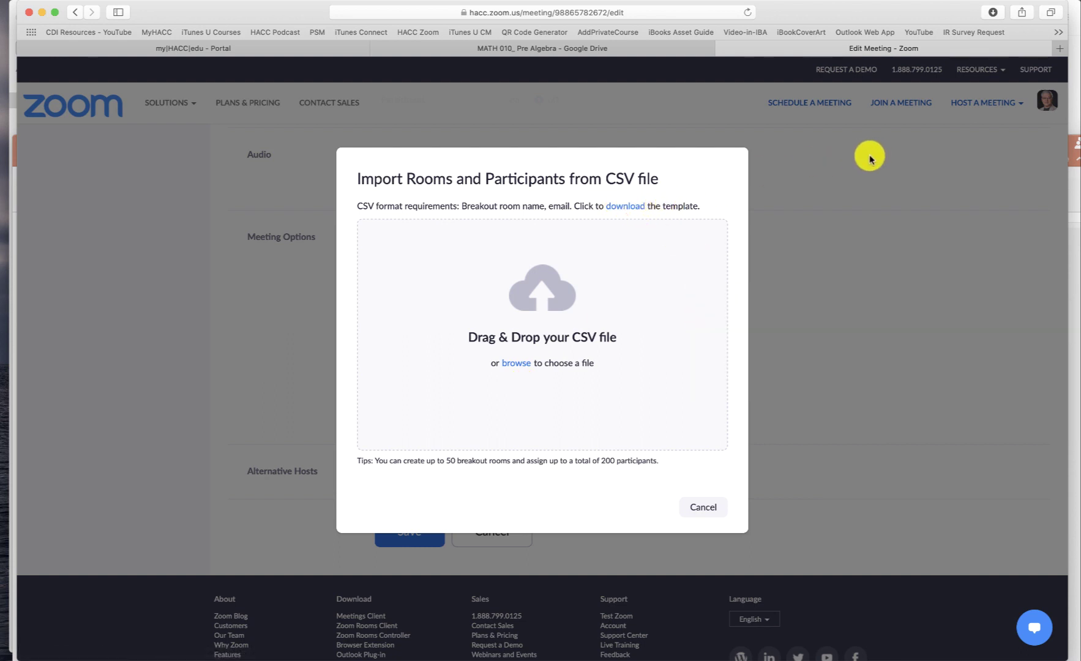
Step: Open the downloaded breakout_room_template-7 CSV in Excel via Show in Finder
click(992, 12)
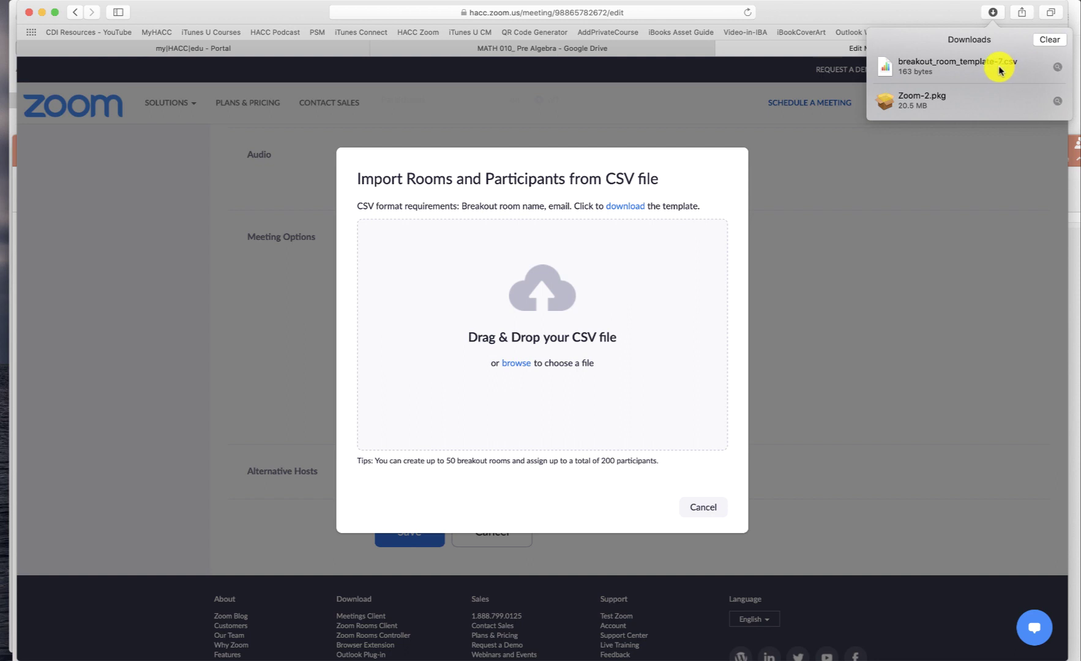
click(1002, 65)
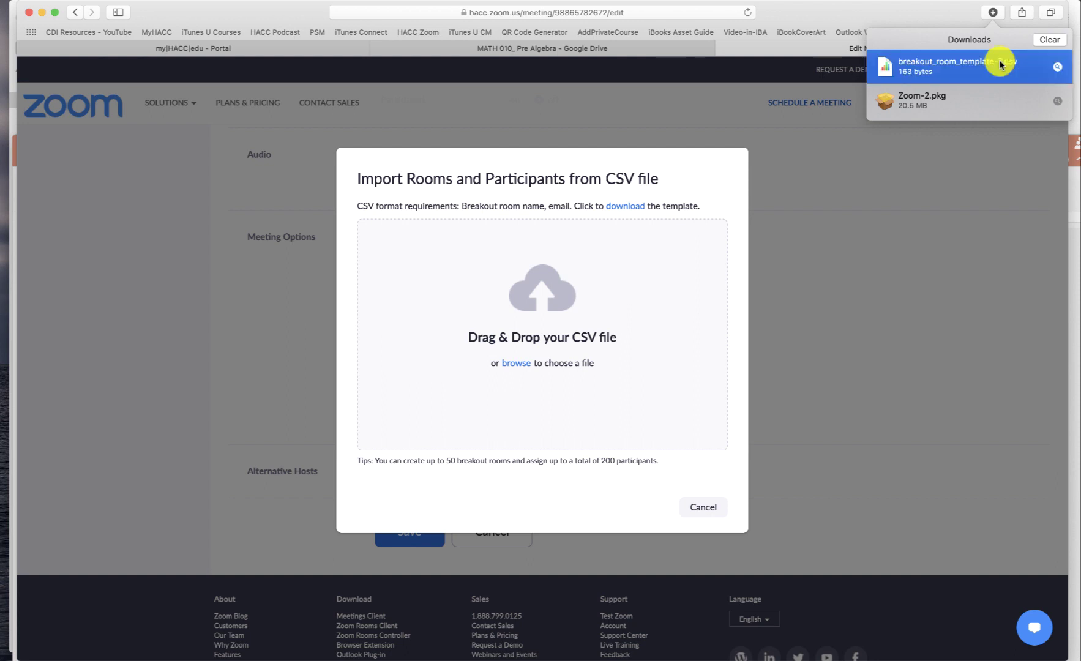
right_click(1001, 65)
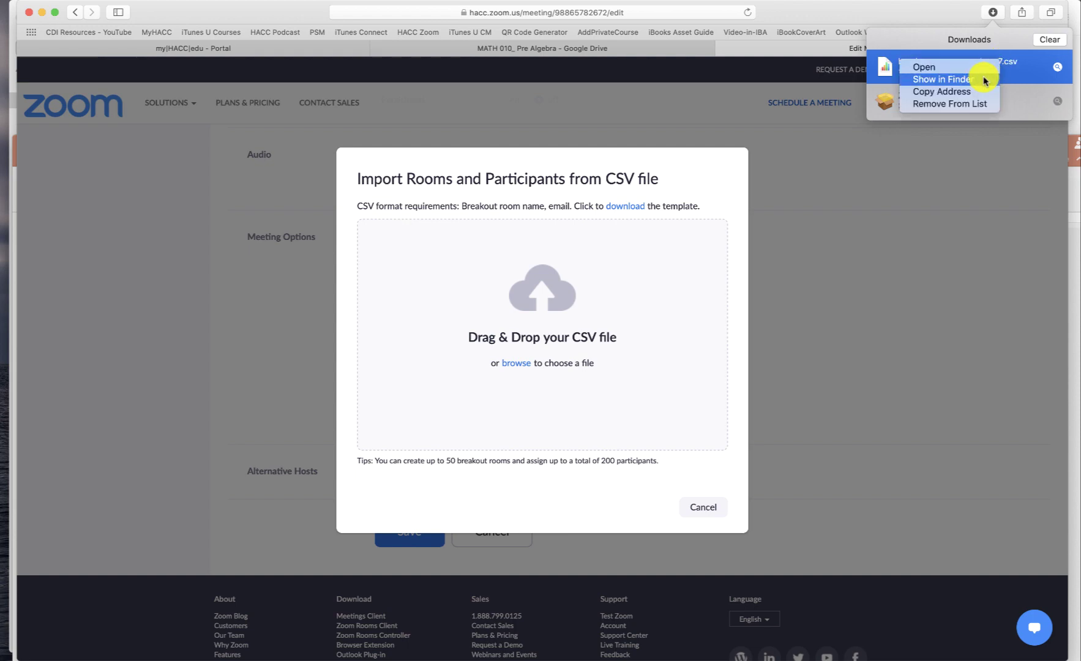
click(985, 77)
double_click(985, 77)
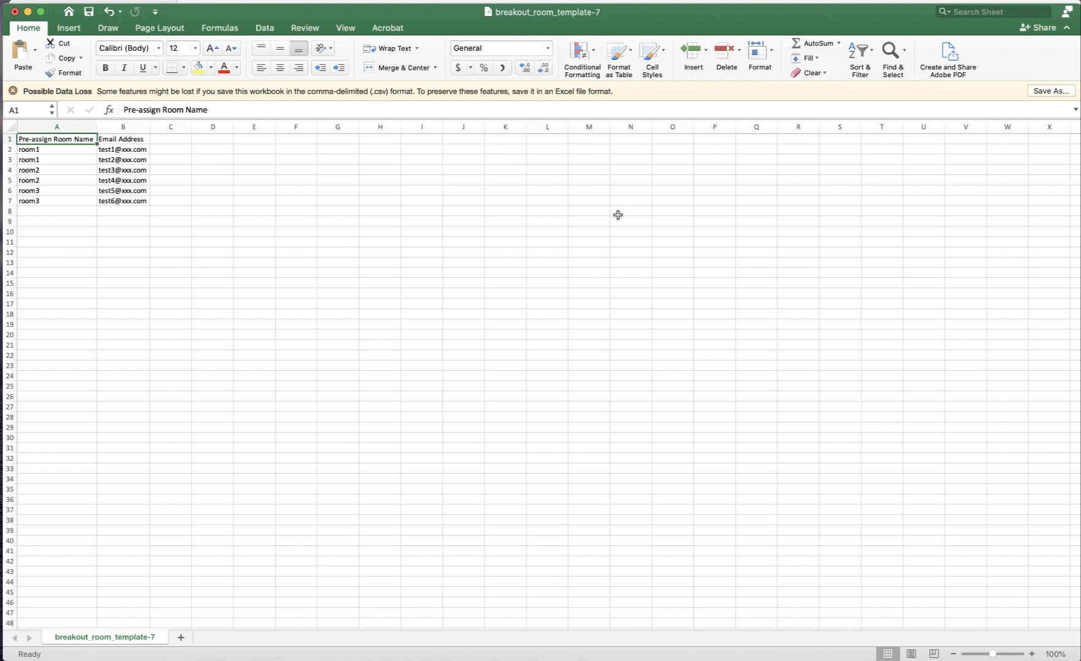
Step: Replace room1 in cell A2 with 'Room 1'
key(Down)
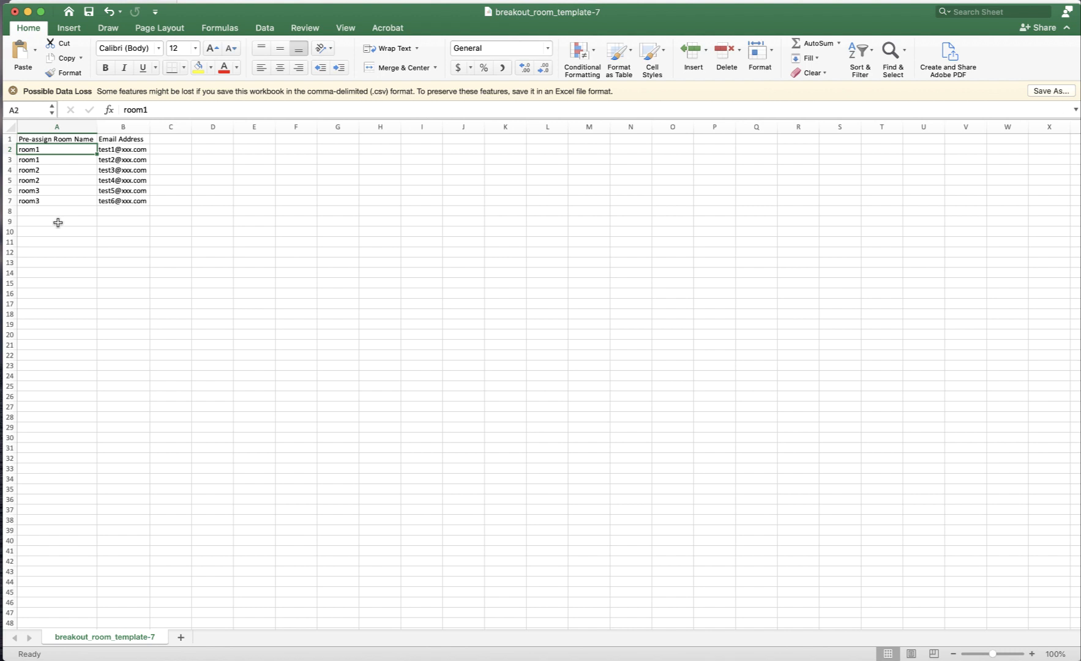
text(Room )
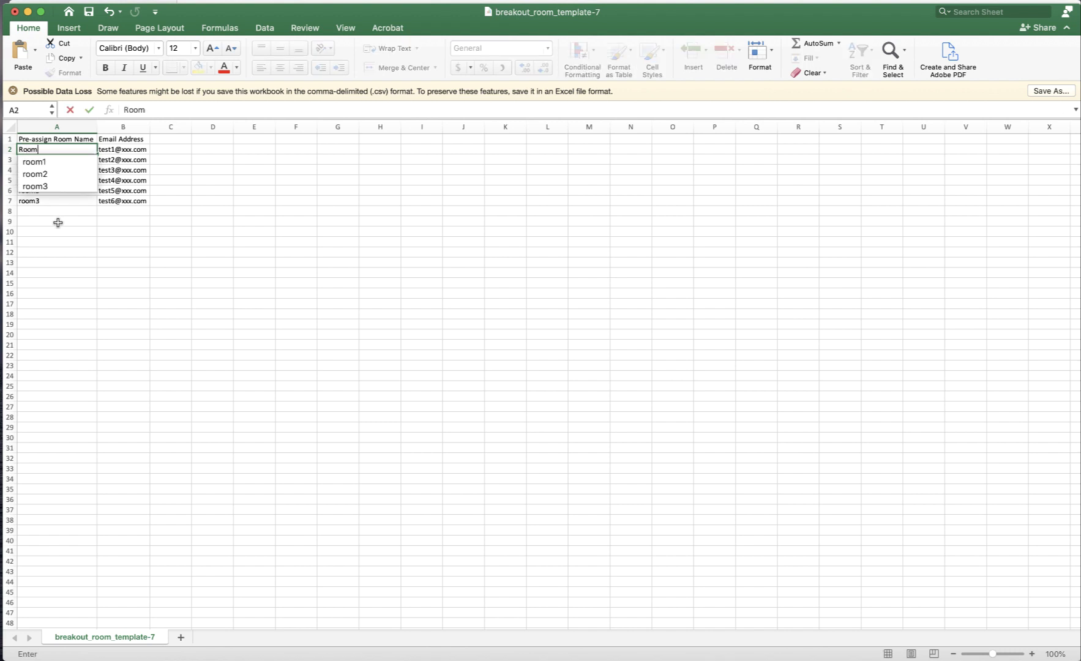
text(1)
key(Return)
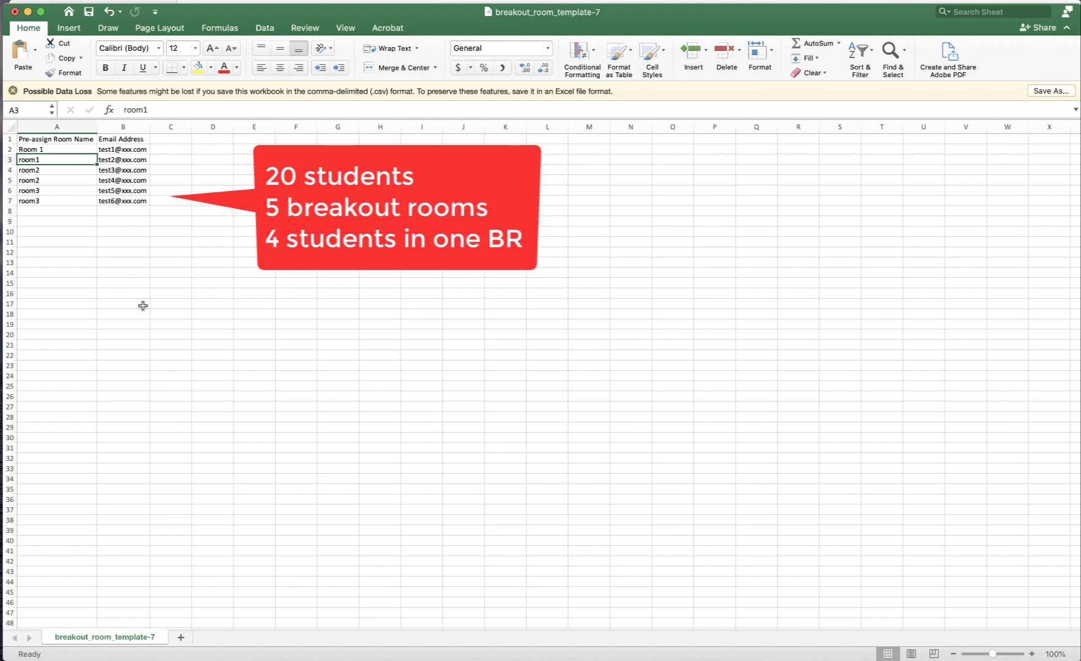
Step: Fill down from A2 to A6 so the cells read Room 1 through Room 5
click(74, 150)
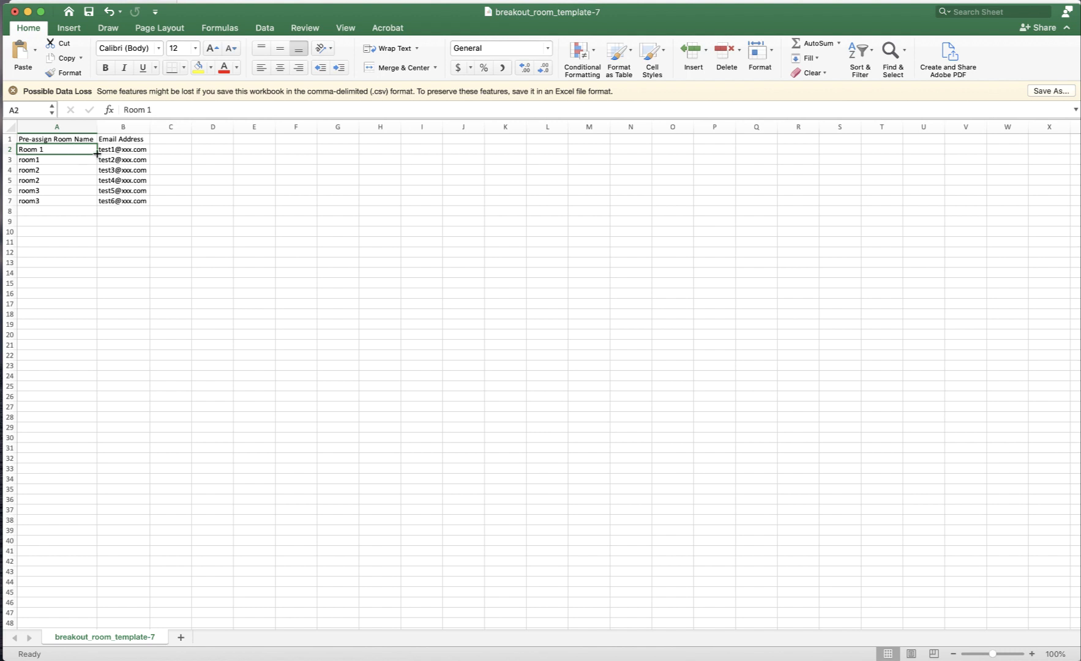
drag(96, 154, 84, 194)
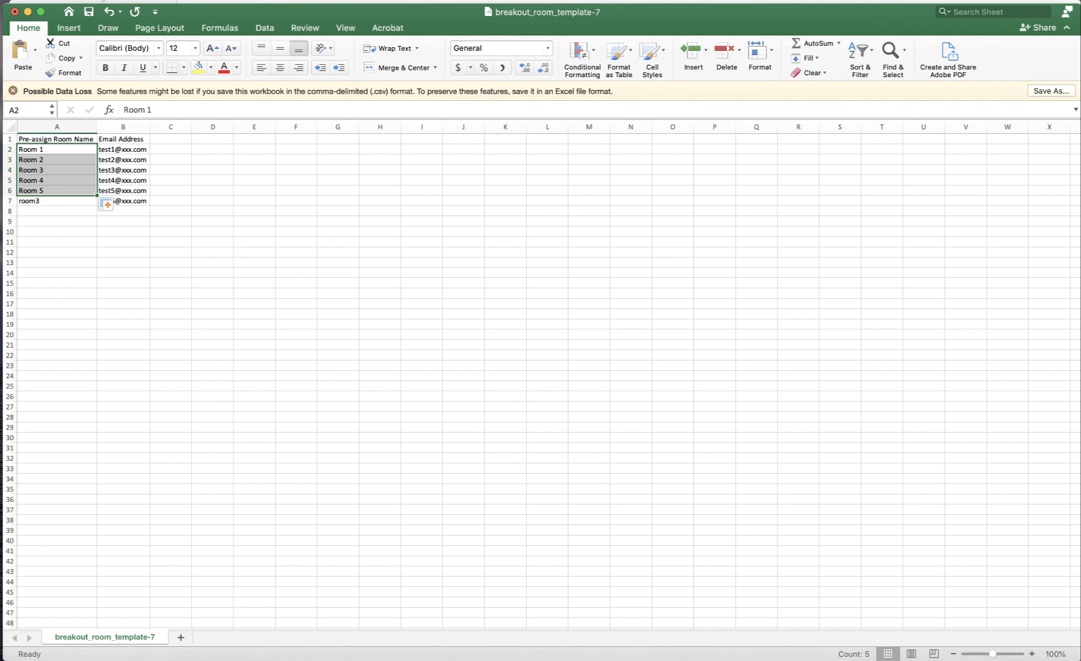
Step: Copy the Room 1–Room 5 block and paste it at A7, A12 and A17
click(105, 3)
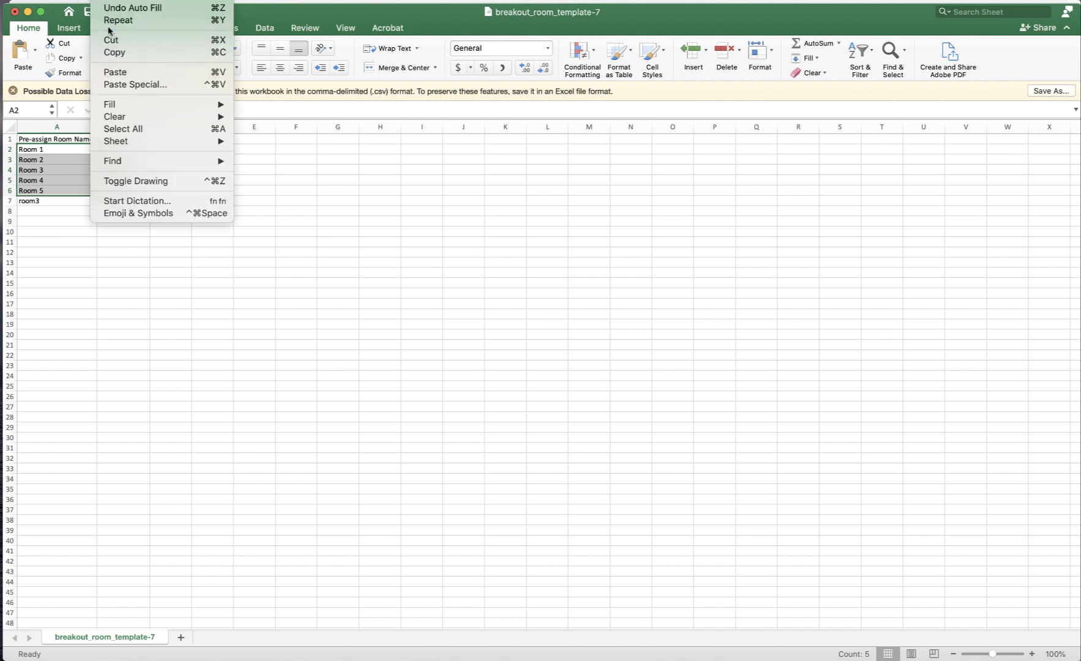
click(116, 52)
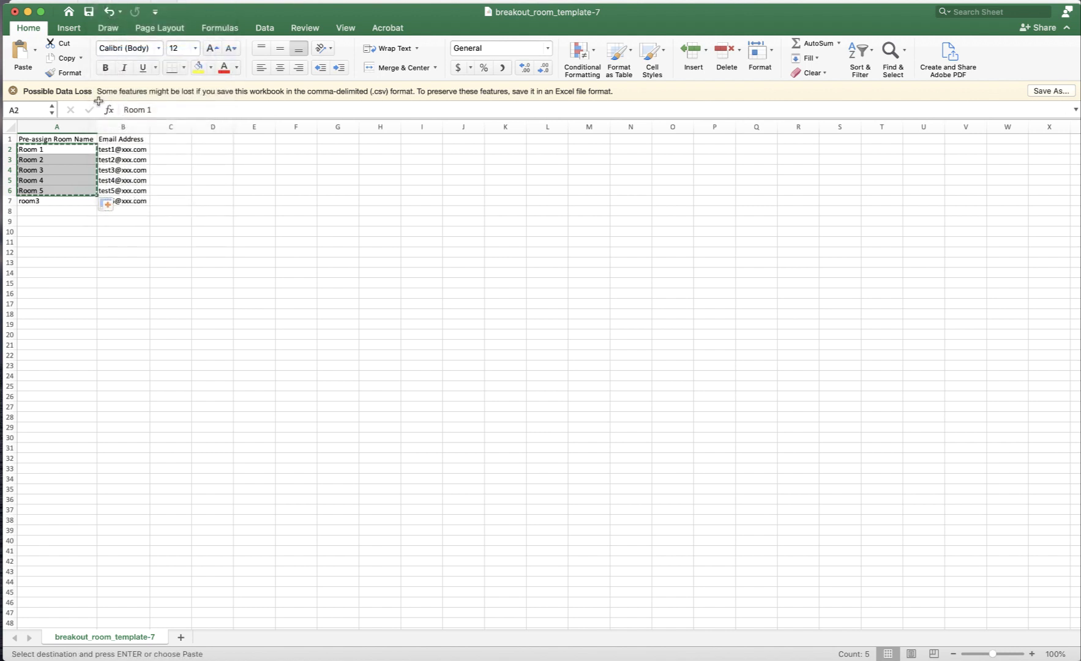
click(78, 202)
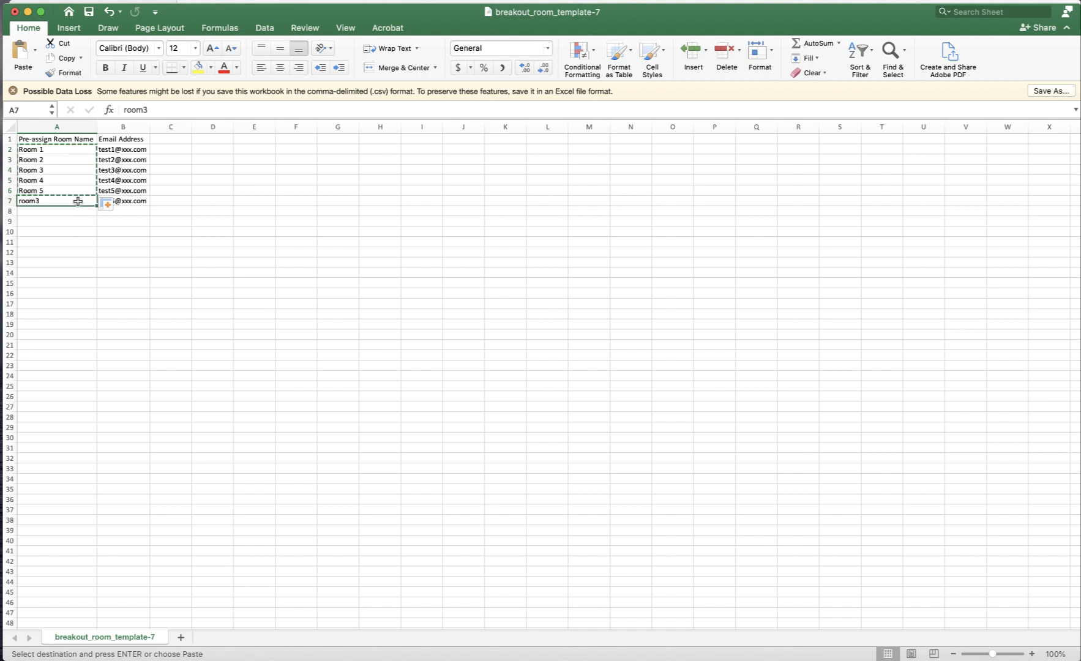
click(99, 2)
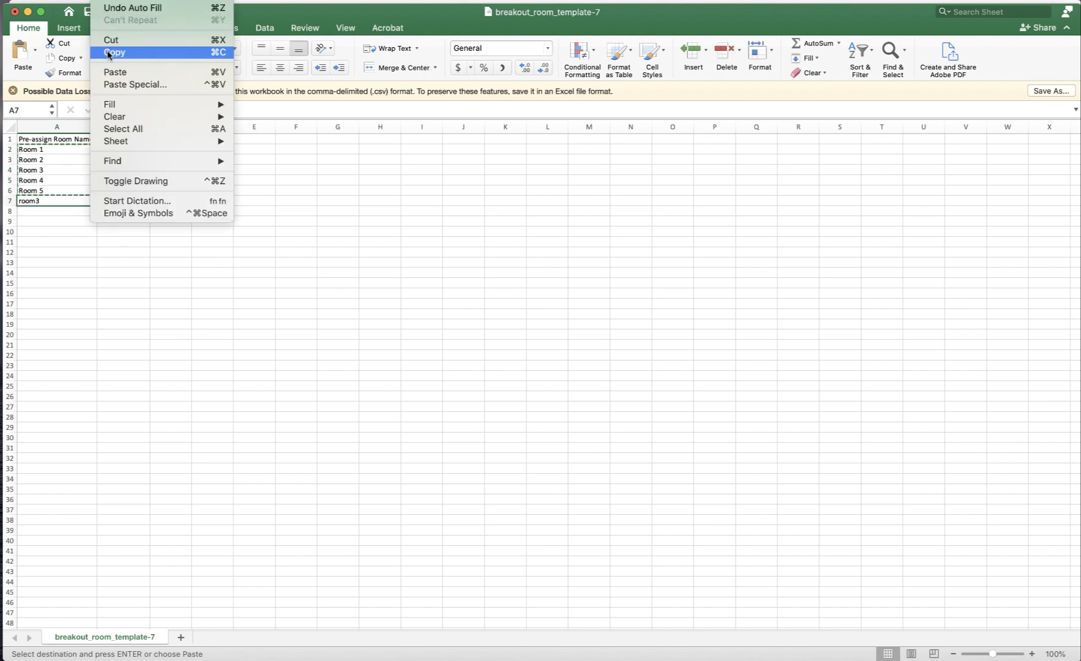
click(114, 73)
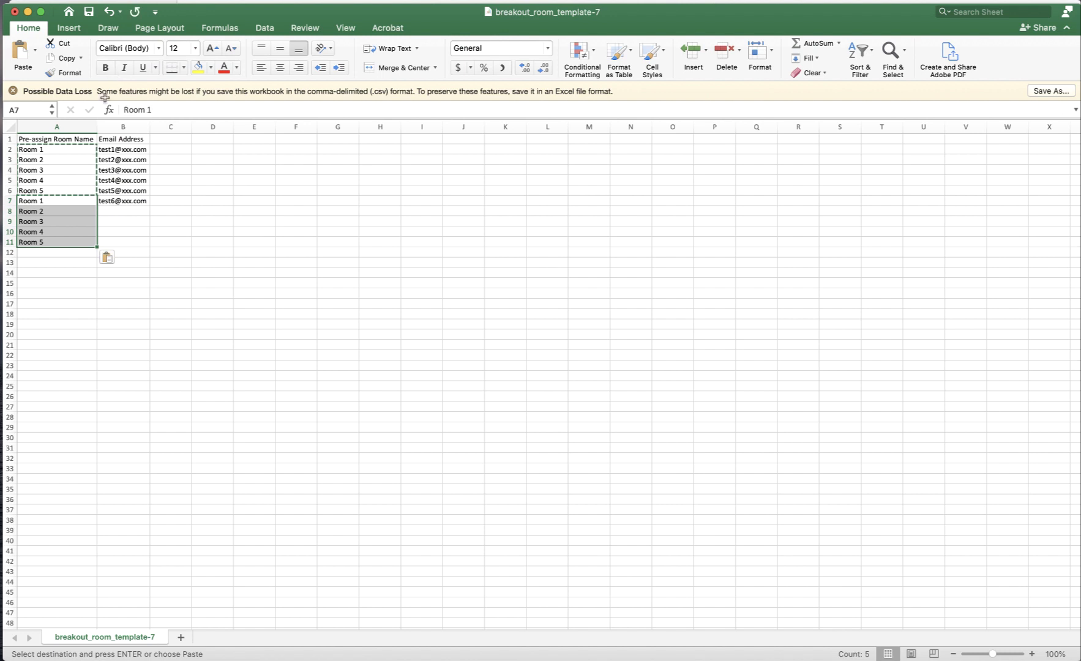
click(83, 254)
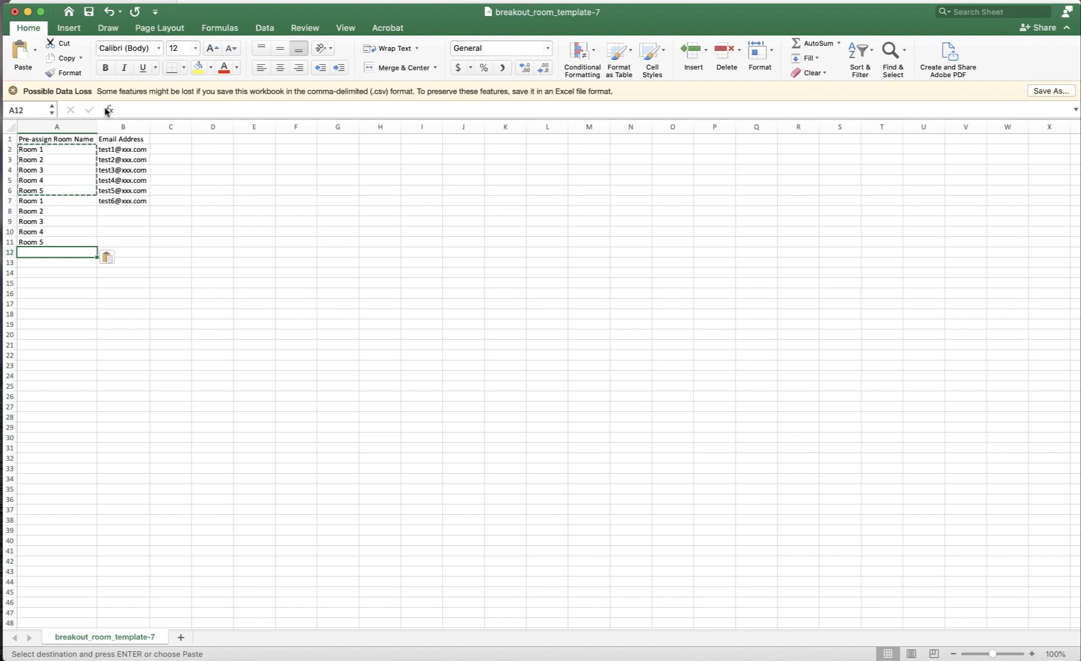
click(101, 2)
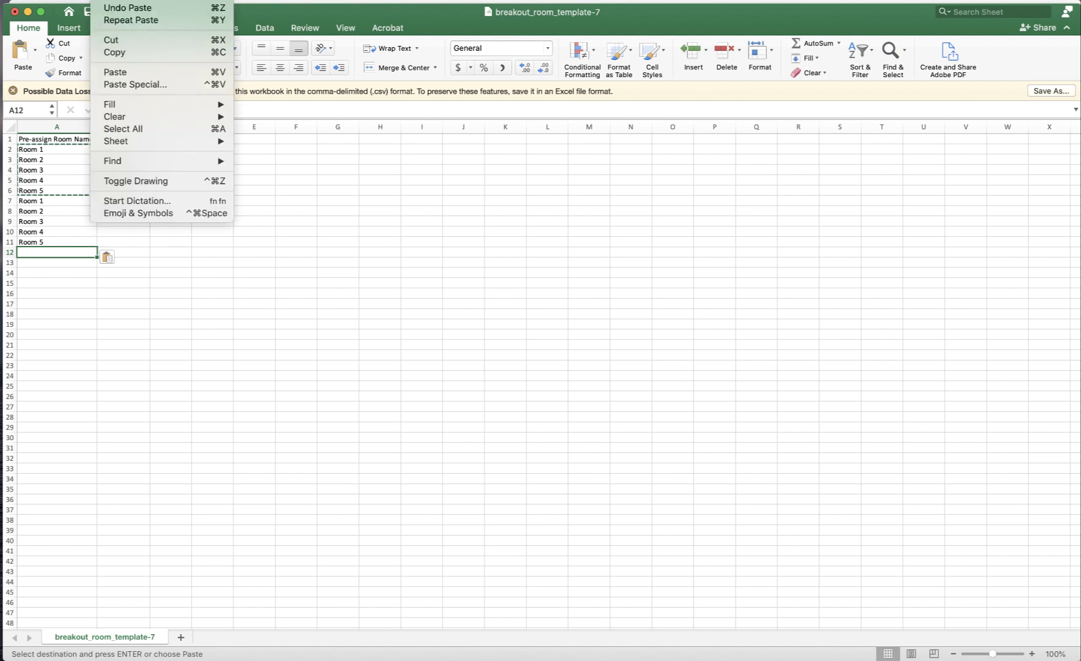
click(129, 73)
click(85, 303)
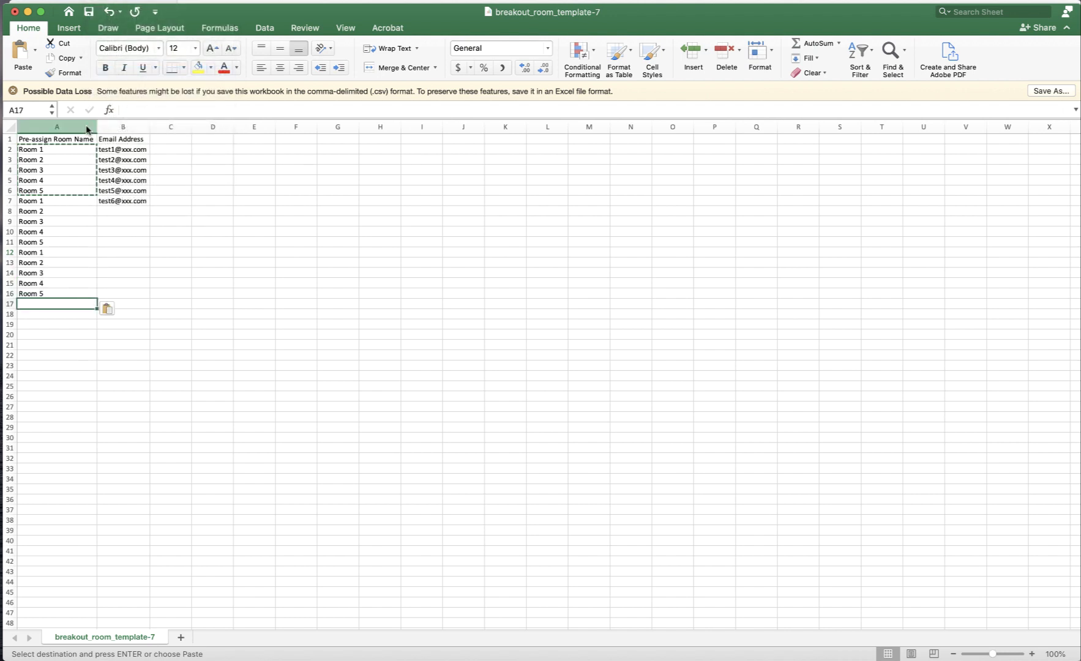
click(94, 1)
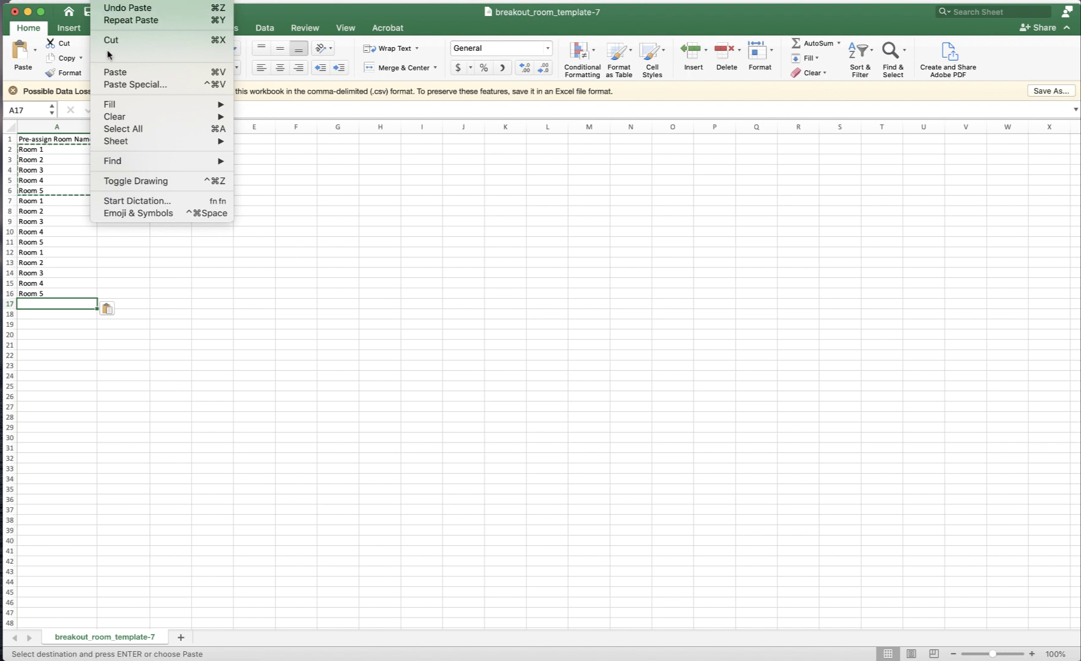
click(116, 72)
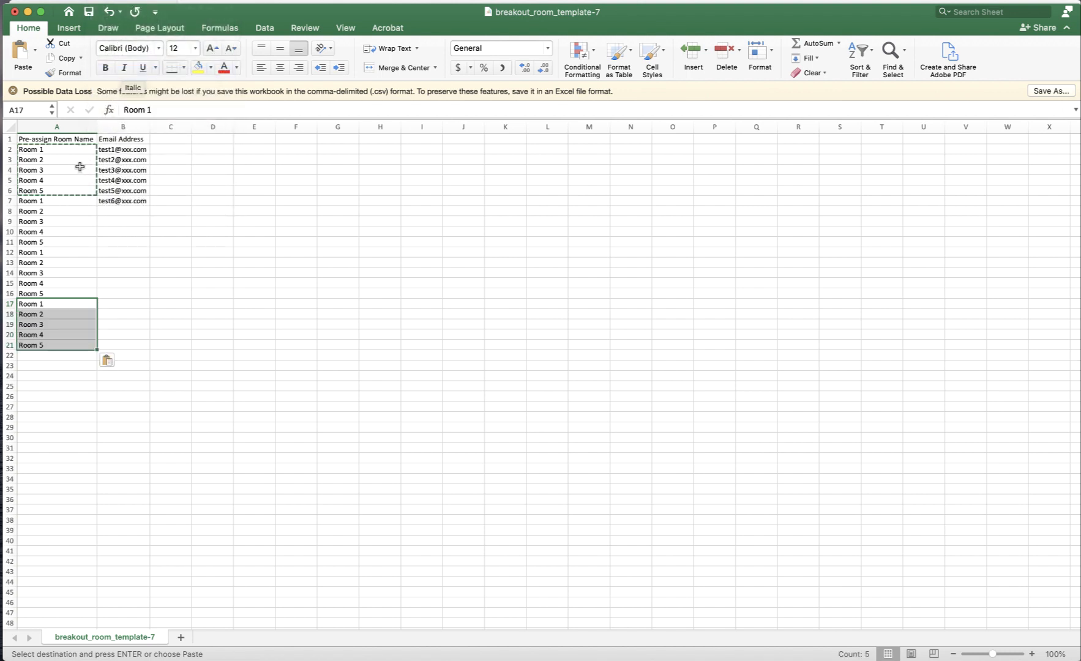
click(51, 153)
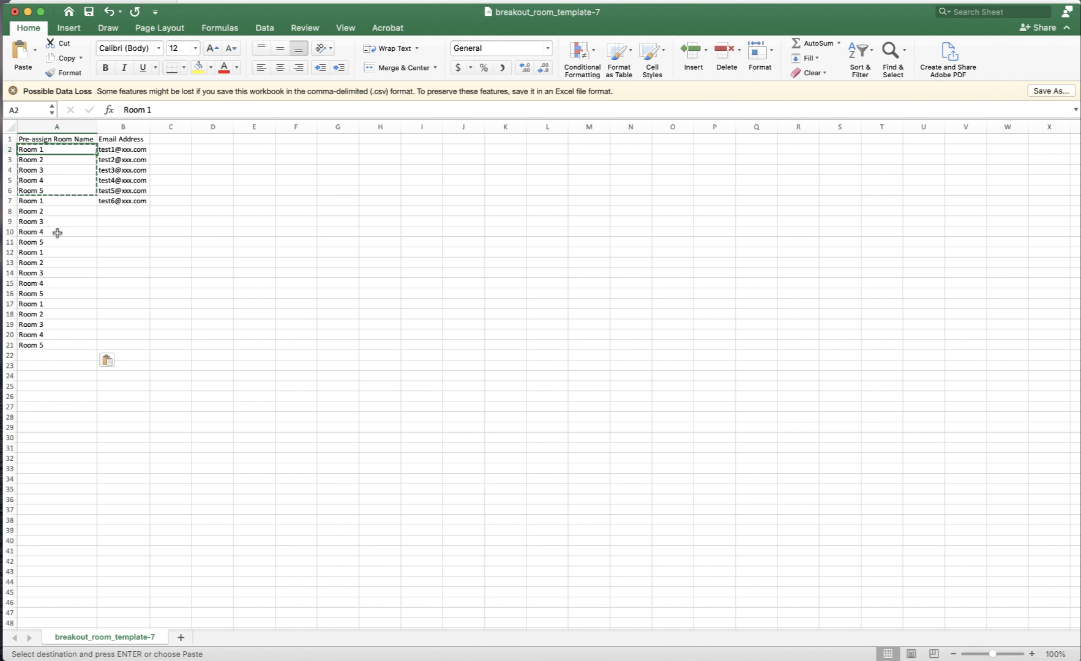
Step: Clear the copy selection and sort column A from A to Z
key(Escape)
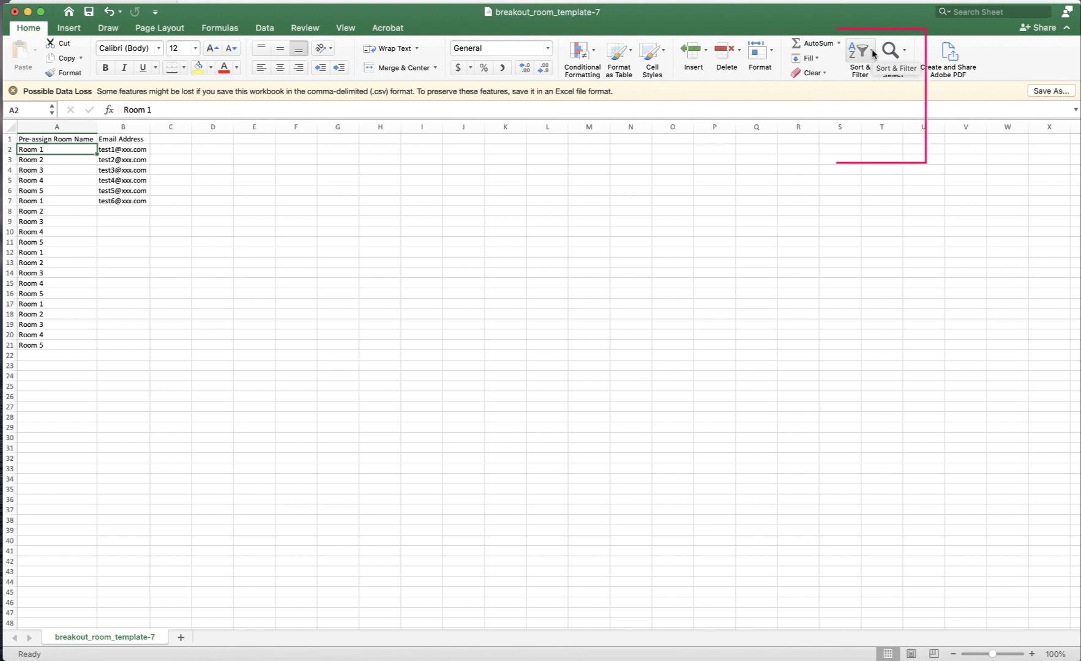
click(873, 54)
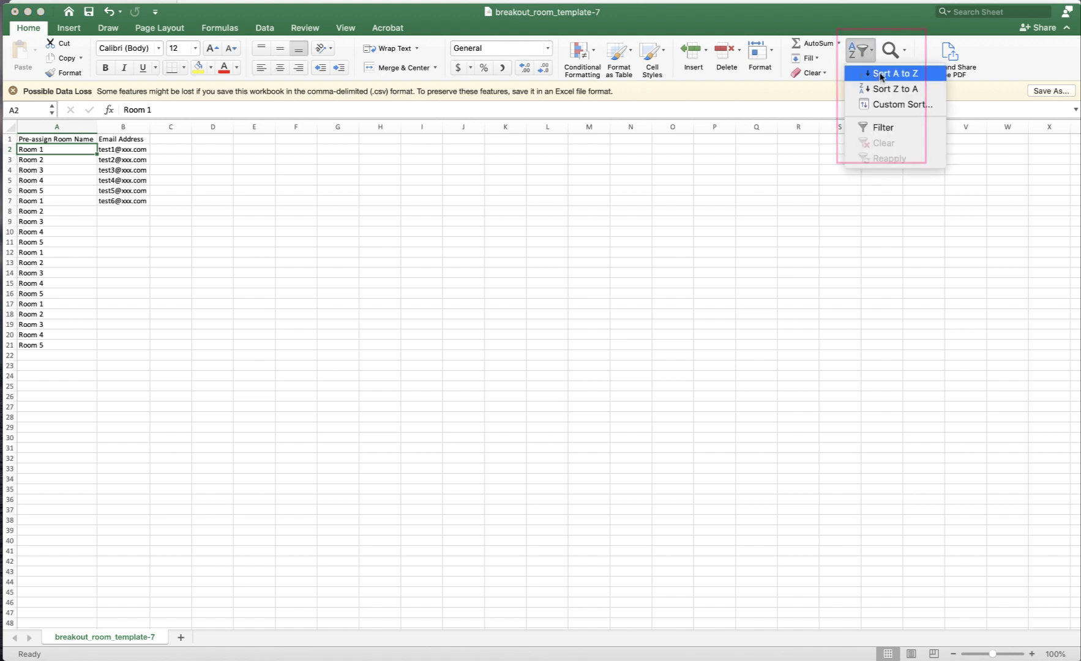
click(881, 74)
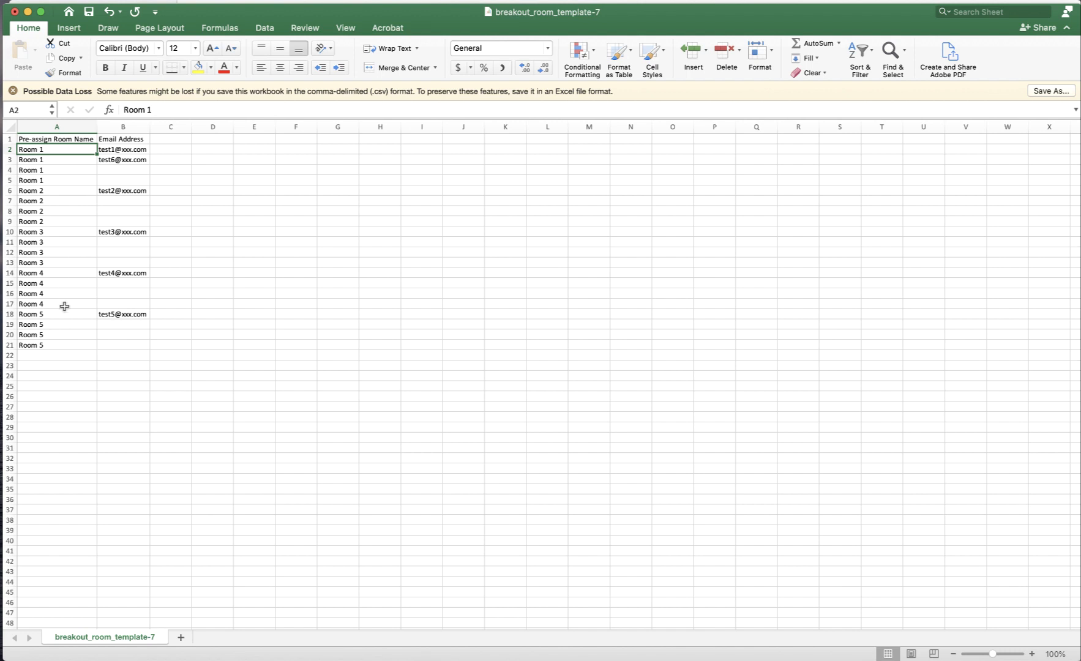
Step: Paste the 20 student email addresses into B2–B21 and autofit column B
click(62, 478)
click(141, 150)
key(super+v)
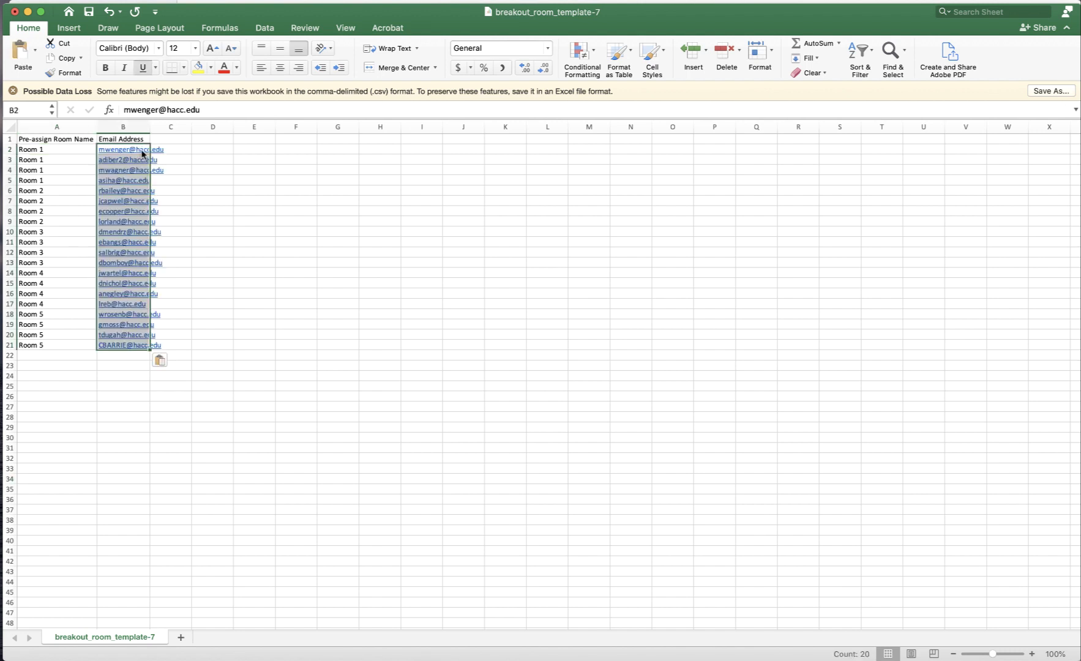
double_click(147, 124)
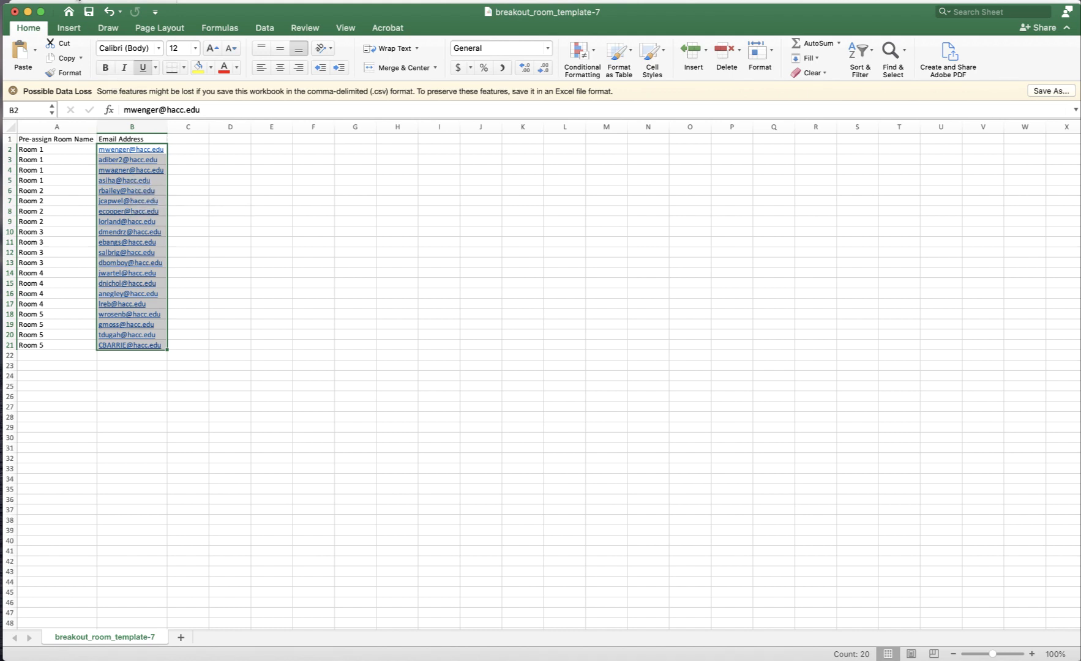
Step: Save the workbook to the Desktop as 'ENGL 105 list' in CSV UTF-8 format
click(72, 1)
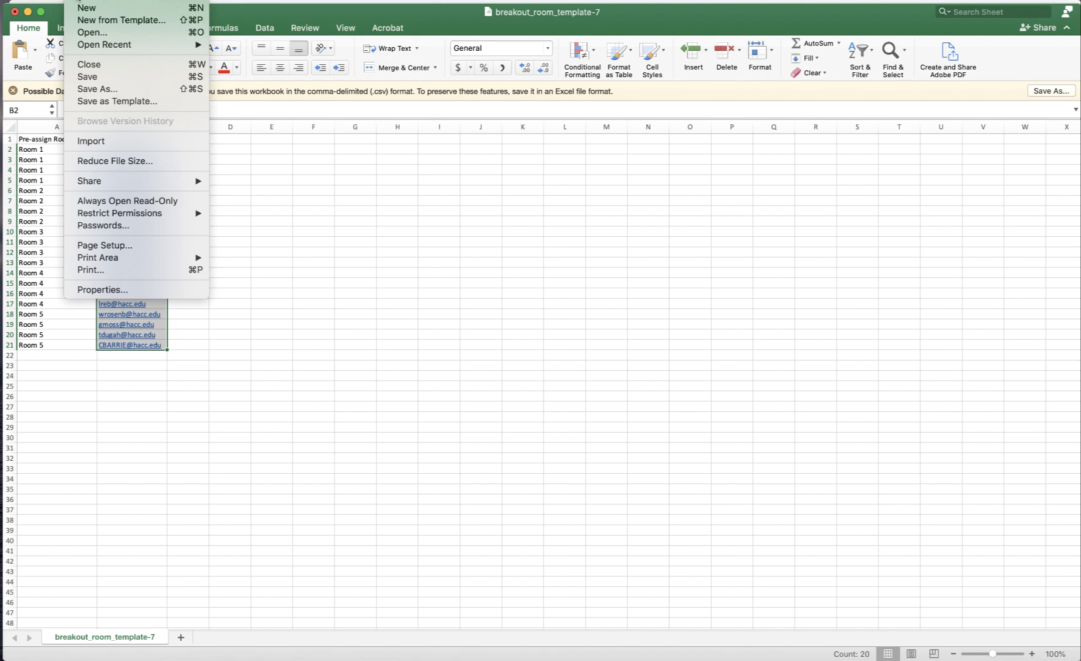
click(92, 90)
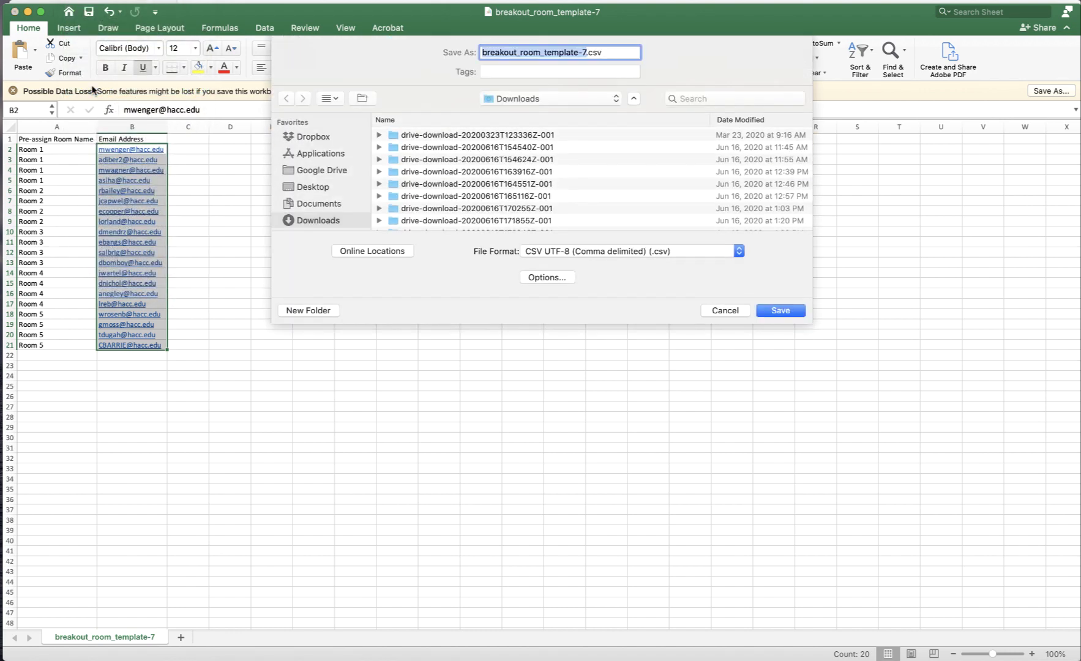
click(323, 188)
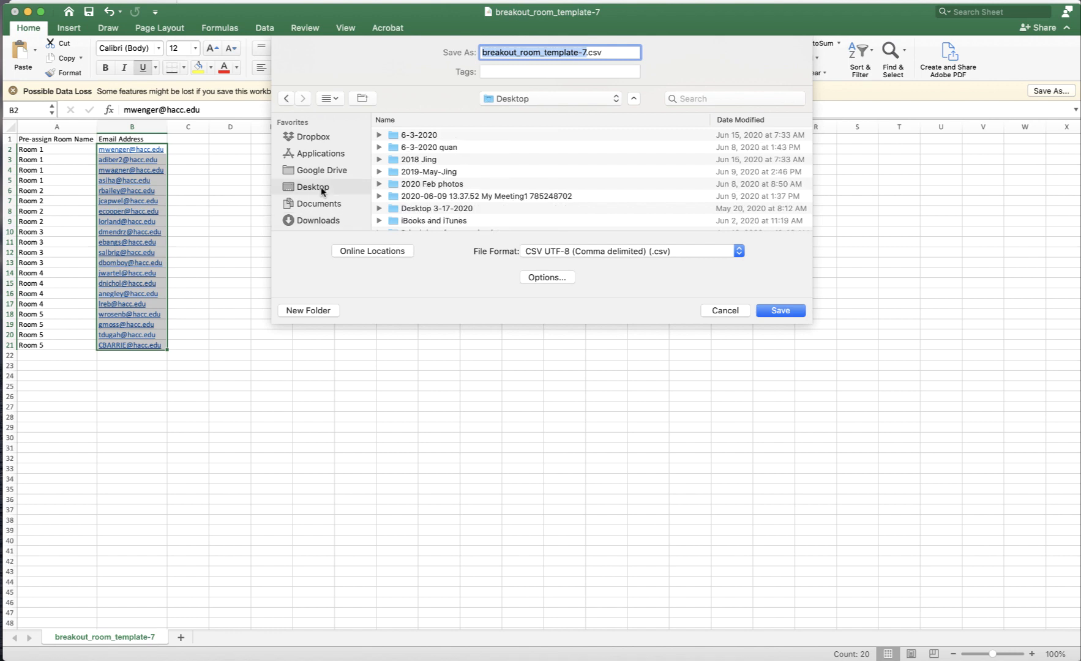
text(ENGL 105 list)
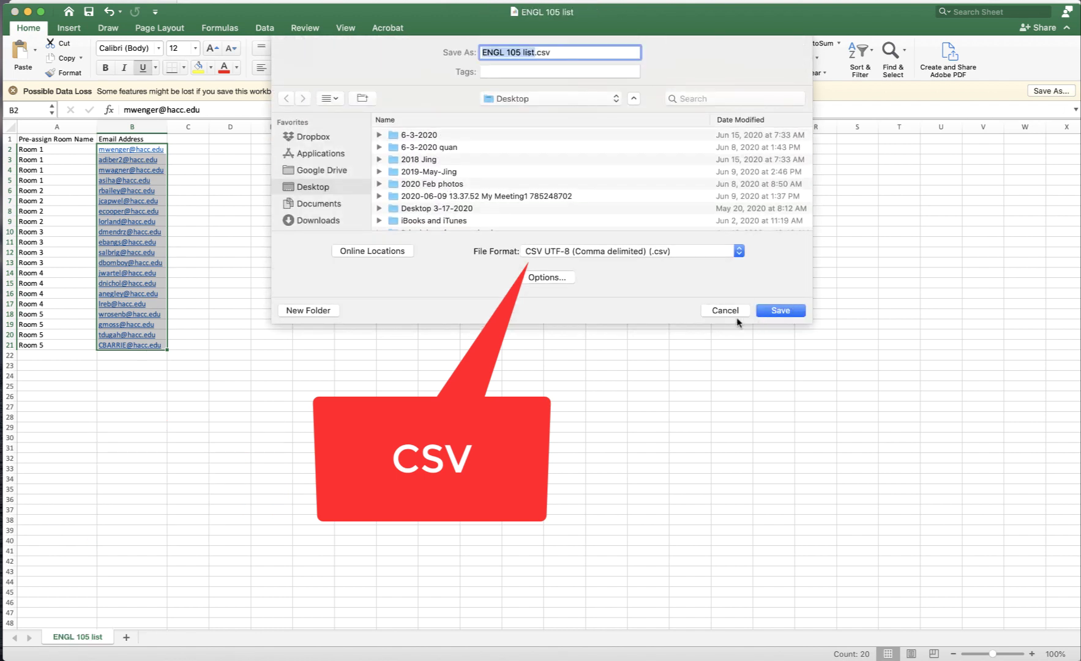
click(727, 310)
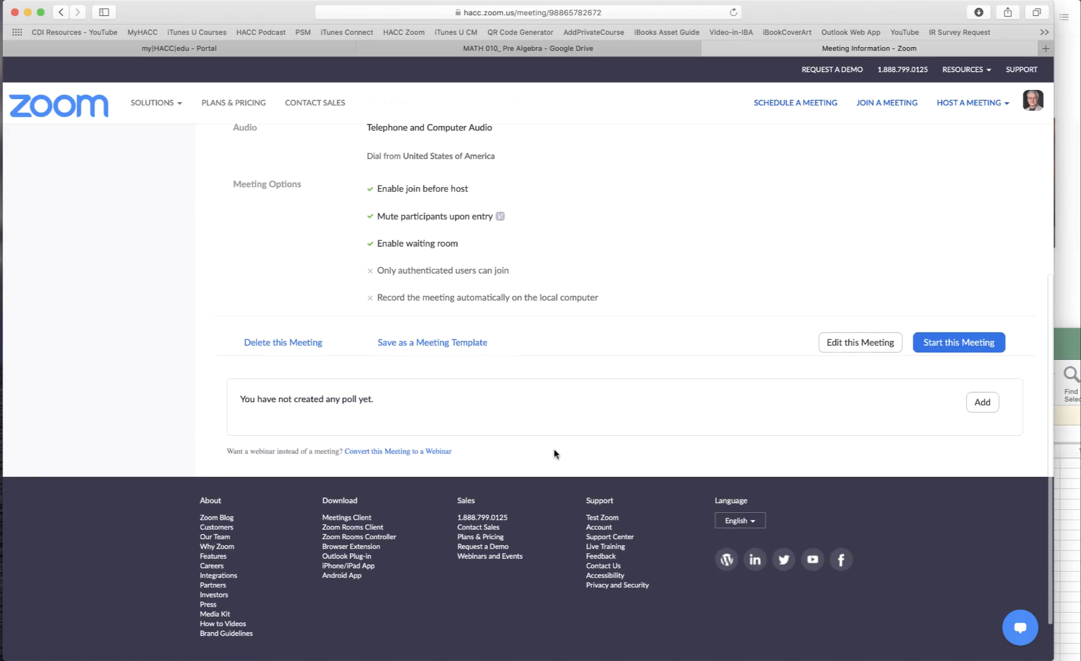
Step: Open the meeting's edit page and find the breakout room pre-assignment option
scroll(556, 453, down, 1)
click(860, 330)
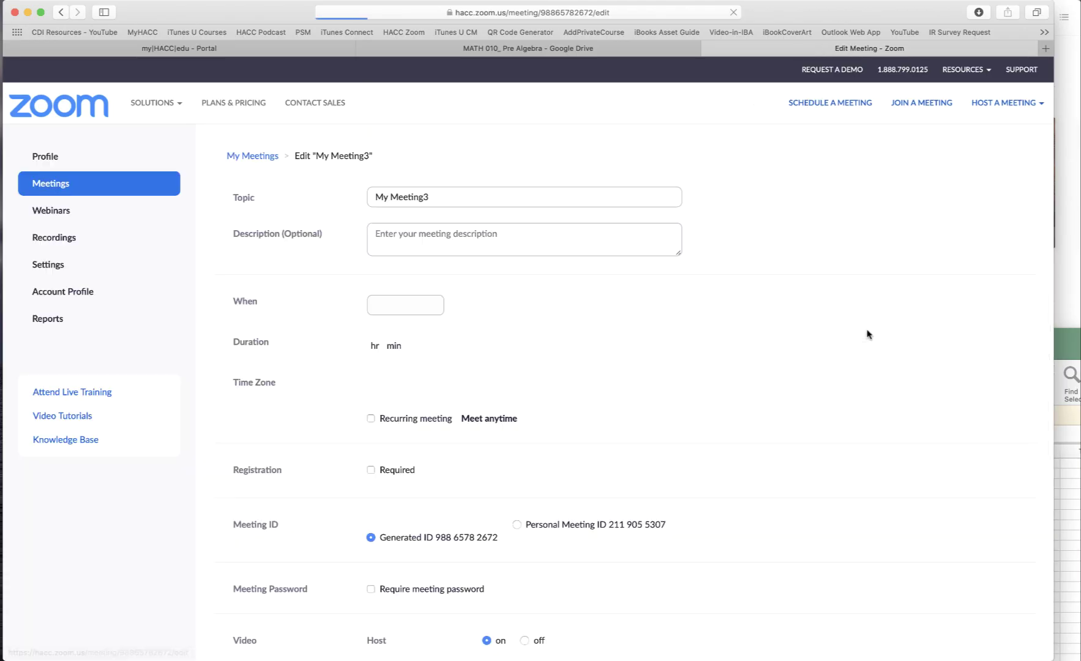
scroll(632, 462, down, 2)
scroll(632, 462, down, 8)
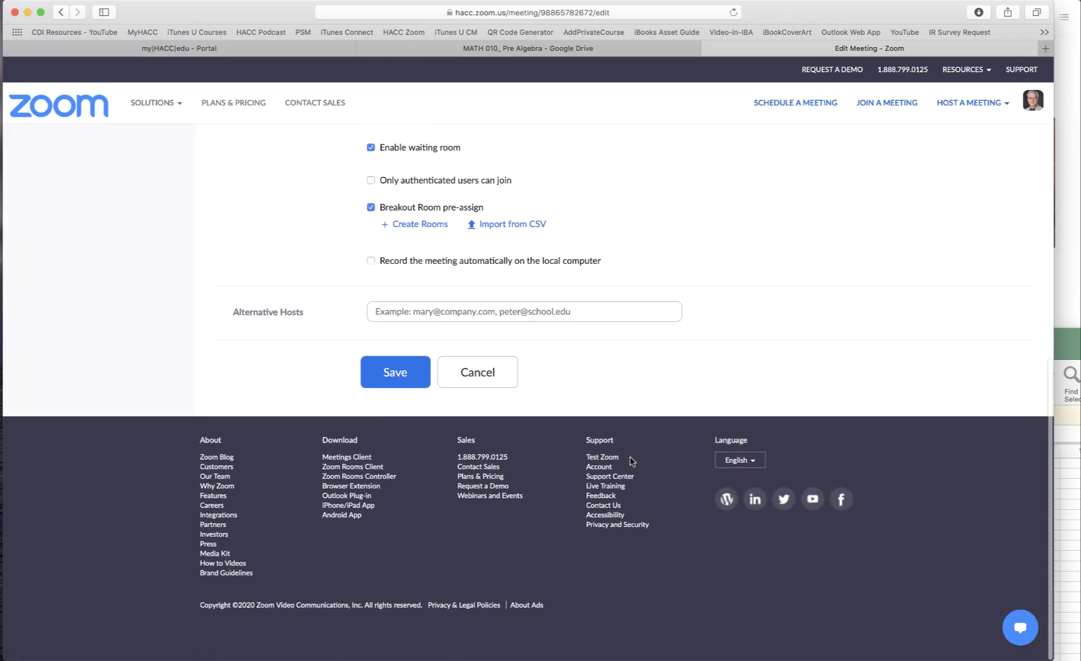
scroll(371, 221, up, 5)
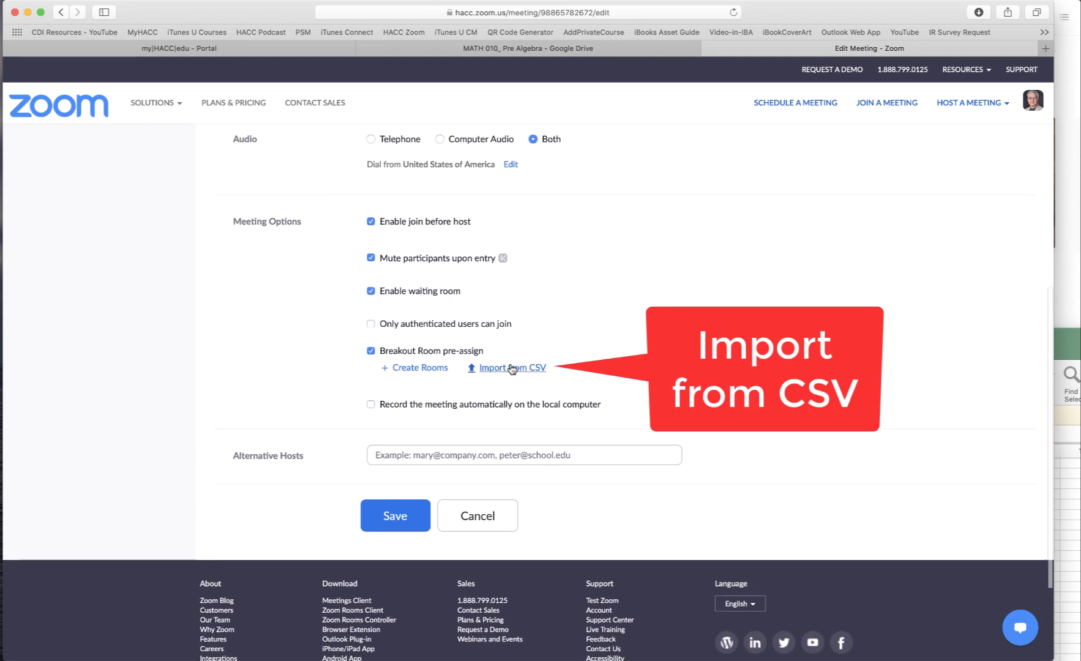
Step: Import ENGL 105 list.csv as the breakout room pre-assignment, picking it from newest-first files
click(512, 368)
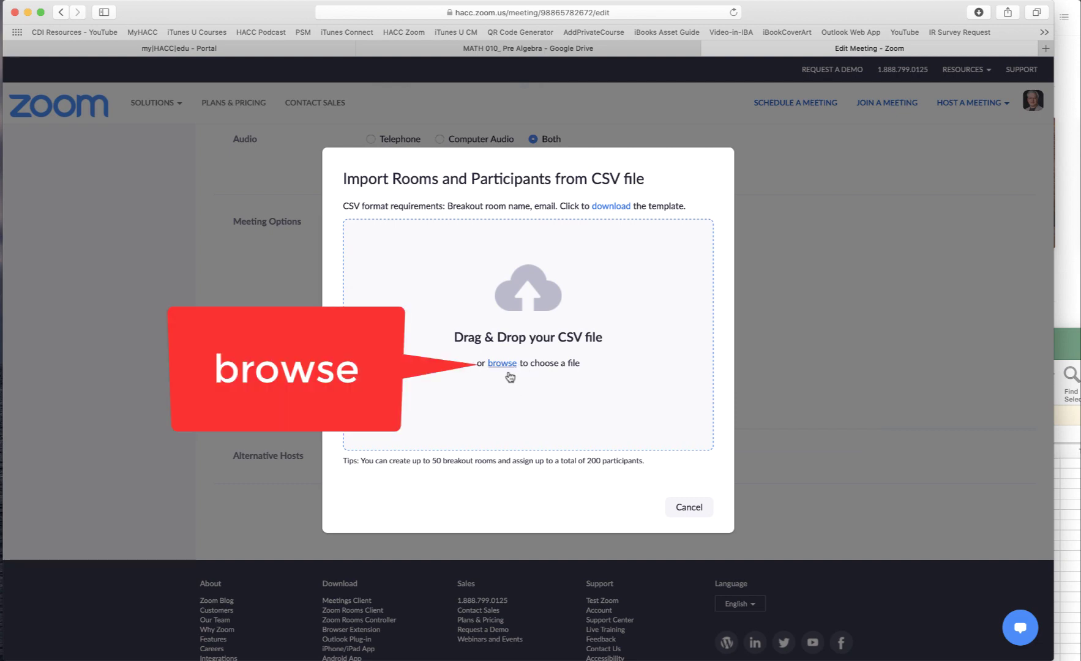
click(502, 364)
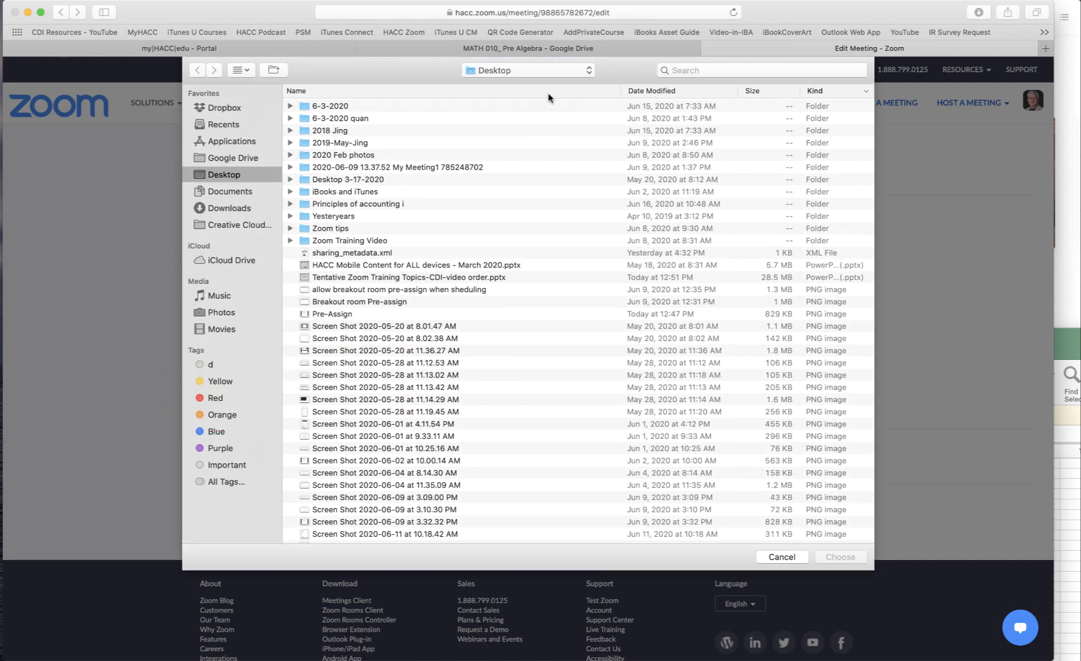
click(657, 91)
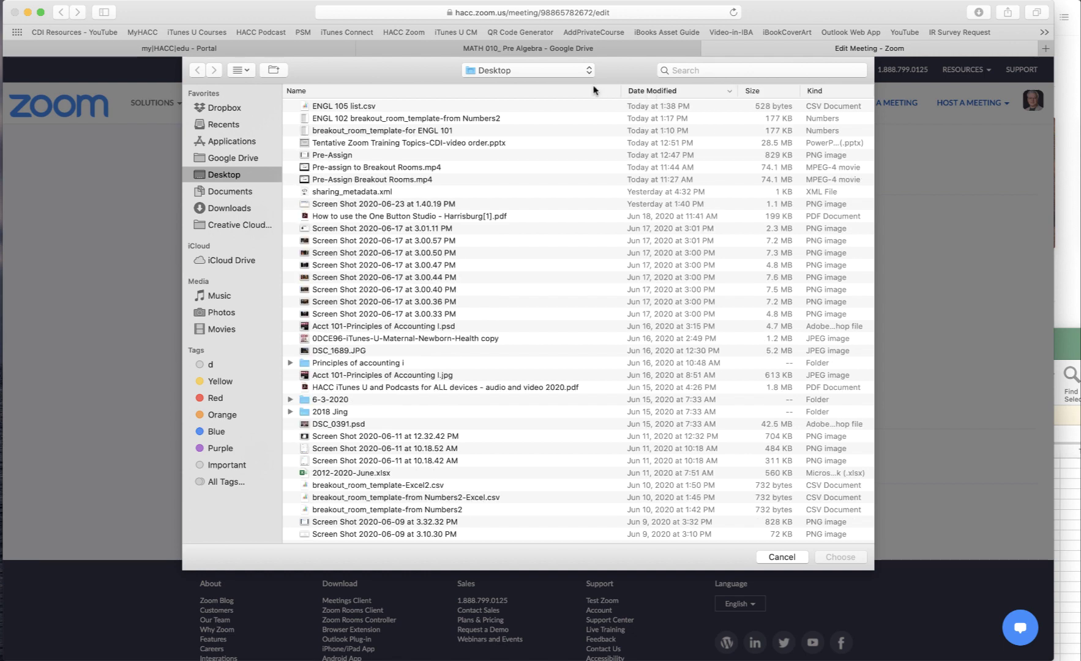
click(365, 109)
click(840, 557)
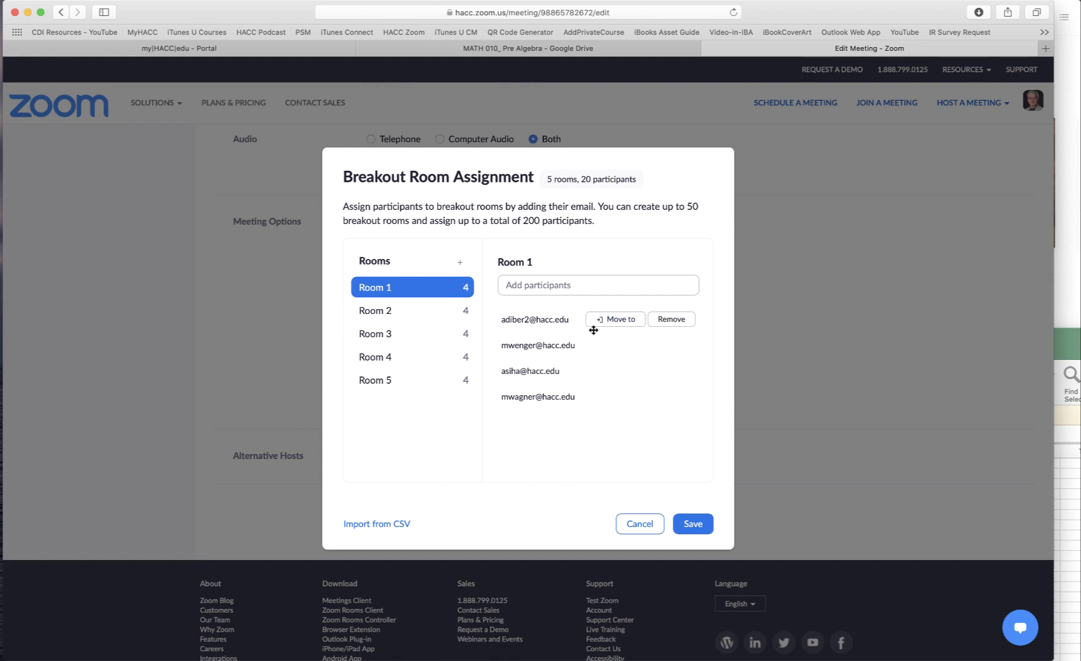
Step: Check the participants in Rooms 2 through 5, then save the 5-room assignment
click(414, 311)
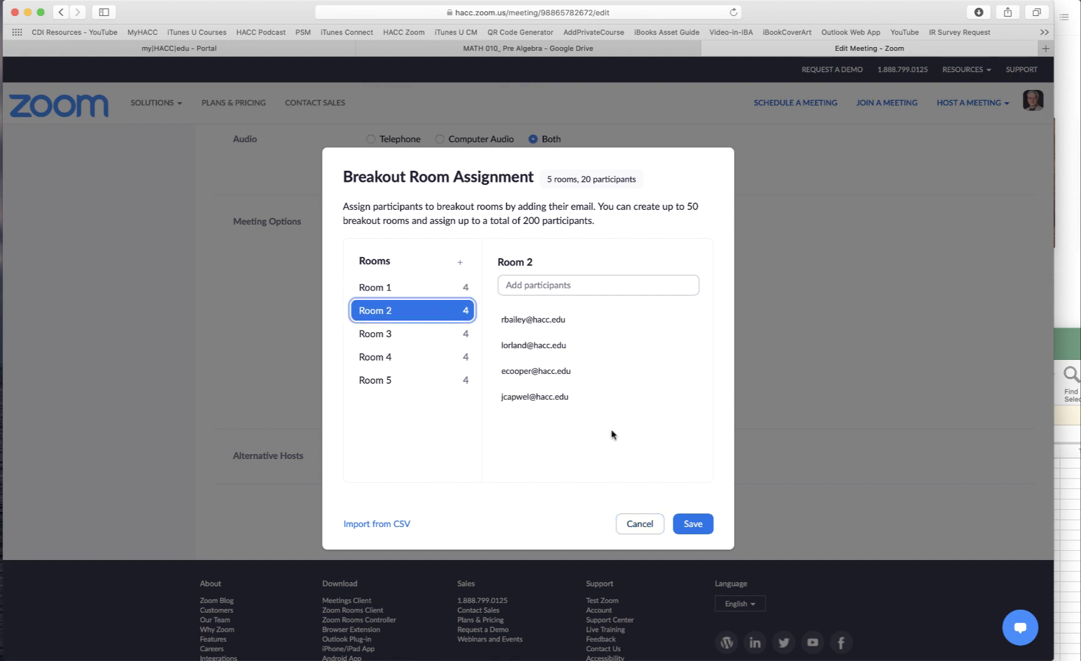
click(393, 339)
click(390, 360)
click(387, 379)
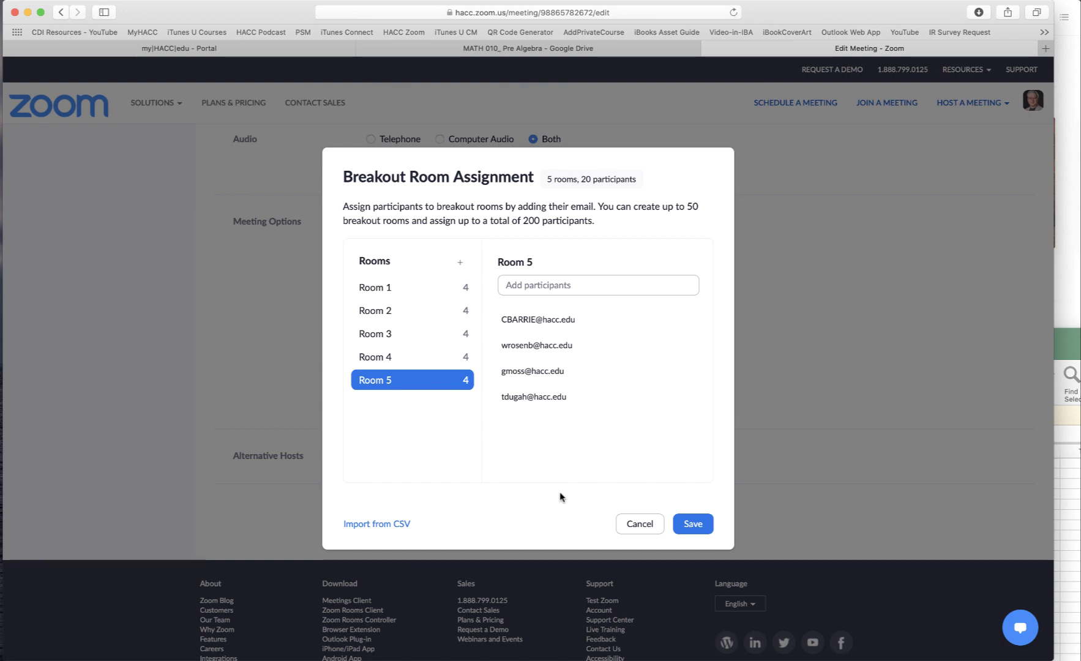
click(693, 525)
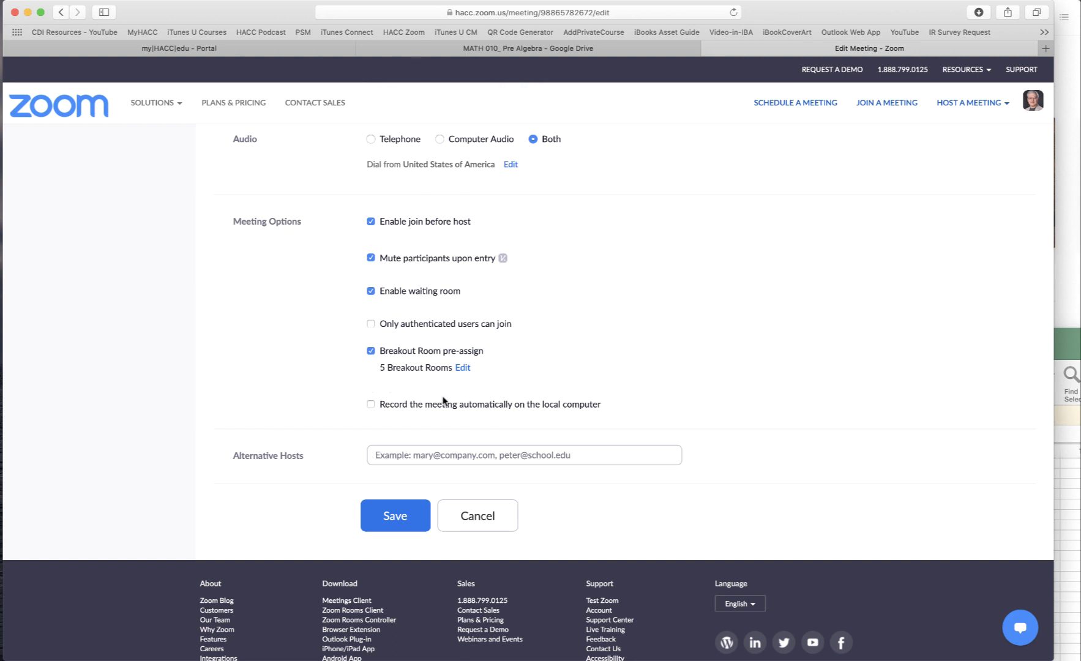
Step: Save the Edit Meeting form with its 5 pre-assigned breakout rooms
click(402, 521)
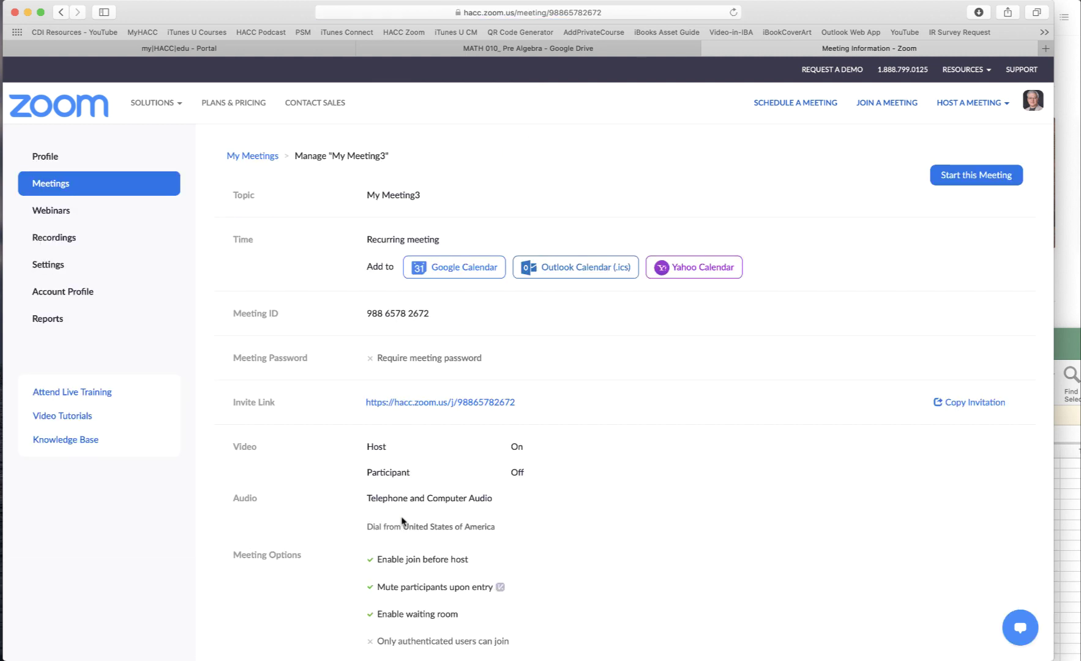